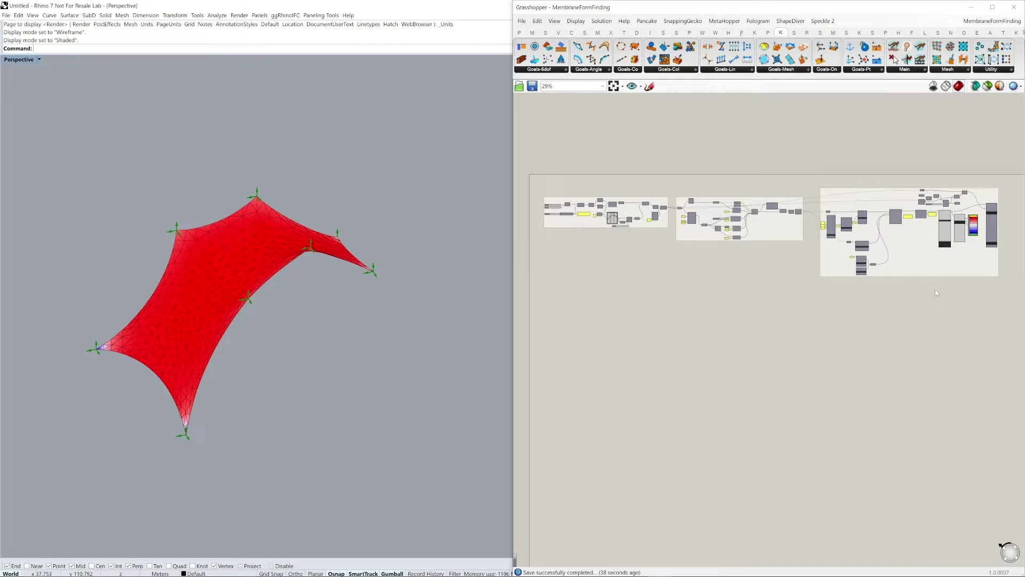
# Turn off the preview of the membrane group's components so the red mesh disappears from Rhino
pyautogui.moveTo(931, 300); pyautogui.dragTo(977, 208)
pyautogui.middleClick(978, 209)
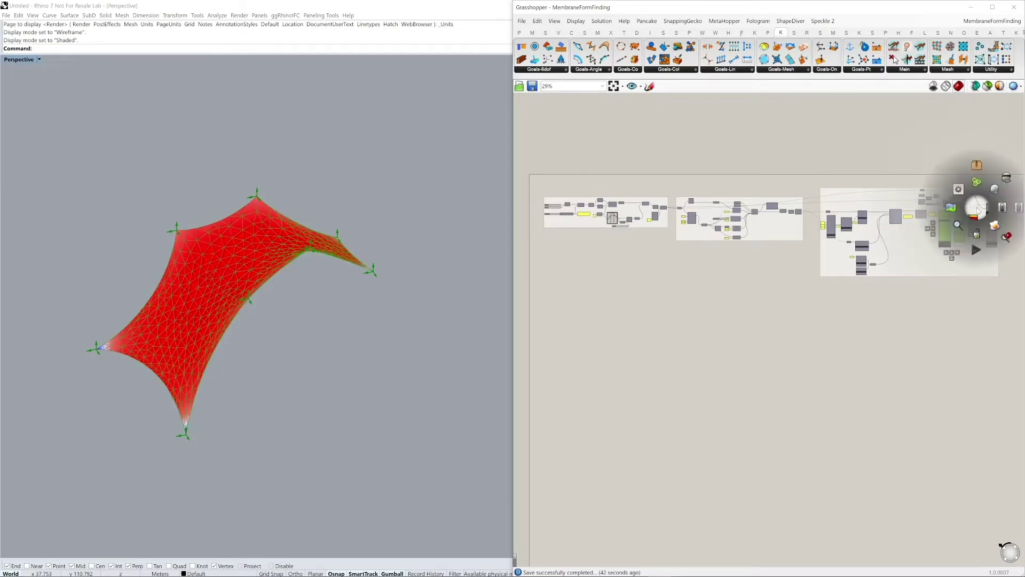
pyautogui.click(1007, 179)
pyautogui.click(696, 196)
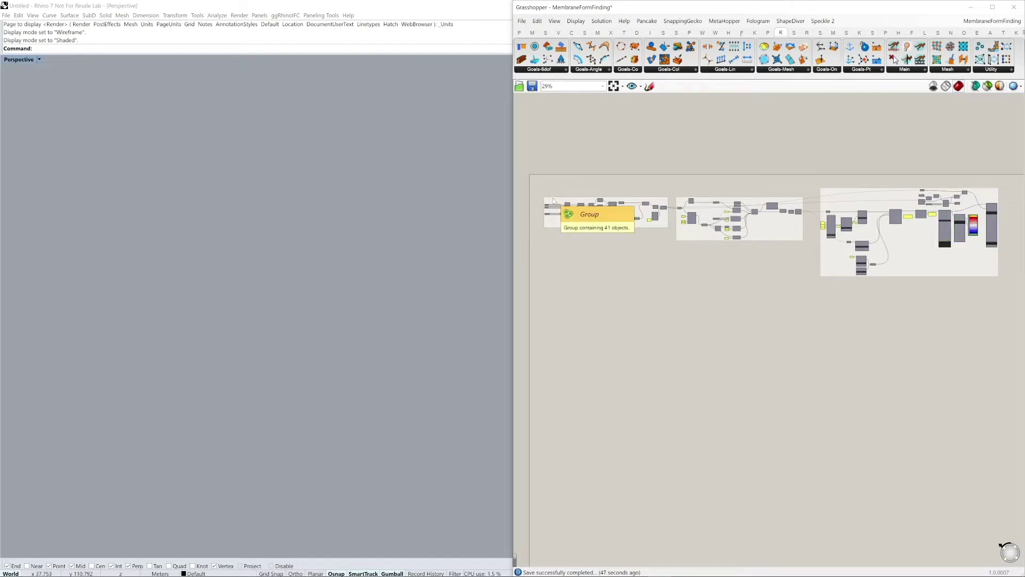
# Turn on the Circle component's preview to show the radius 40 and 100 circles
pyautogui.scroll(6, 554, 202)
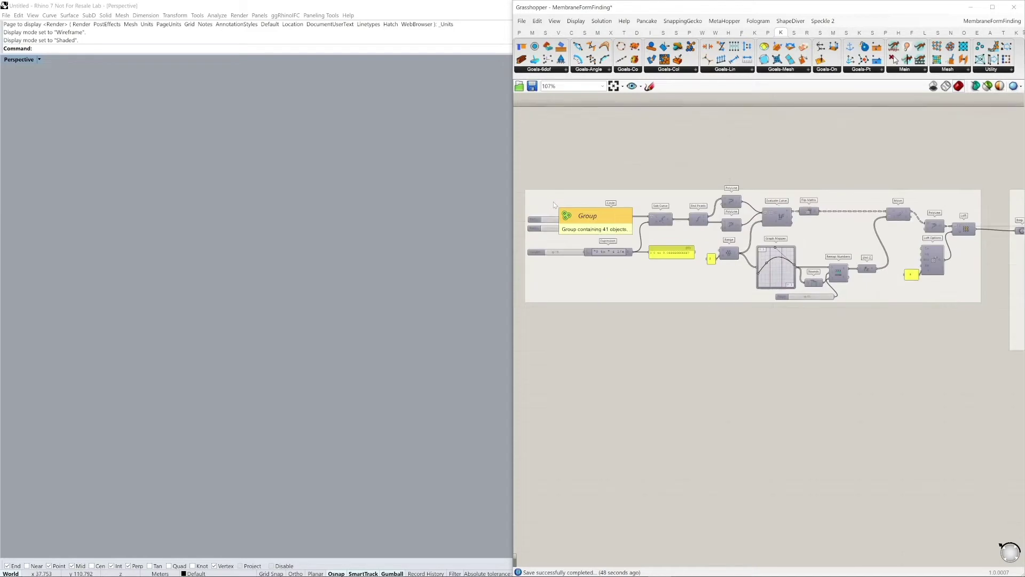
pyautogui.scroll(1, 554, 204)
pyautogui.click(621, 219)
pyautogui.middleClick(622, 220)
pyautogui.click(646, 202)
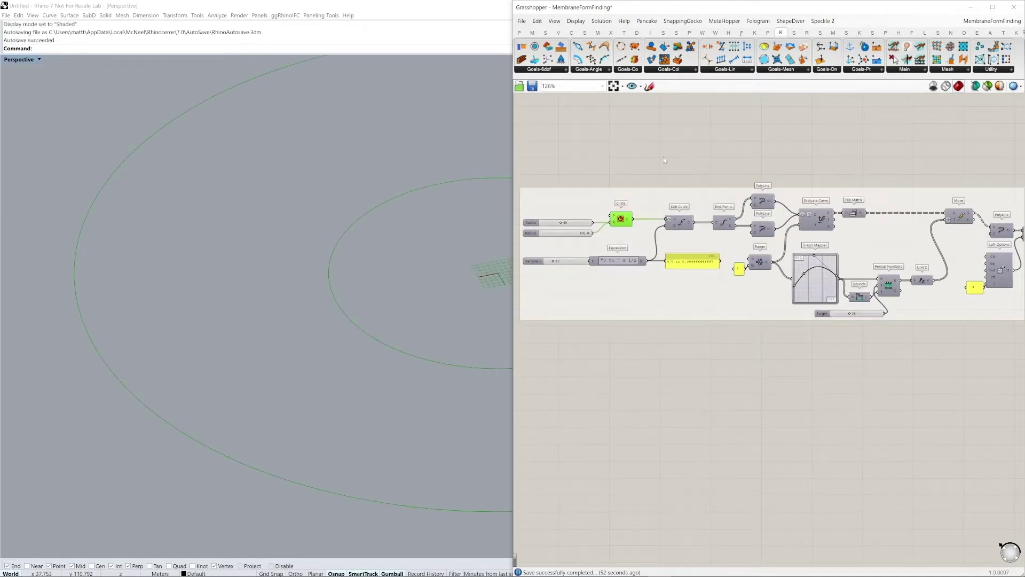
pyautogui.click(664, 160)
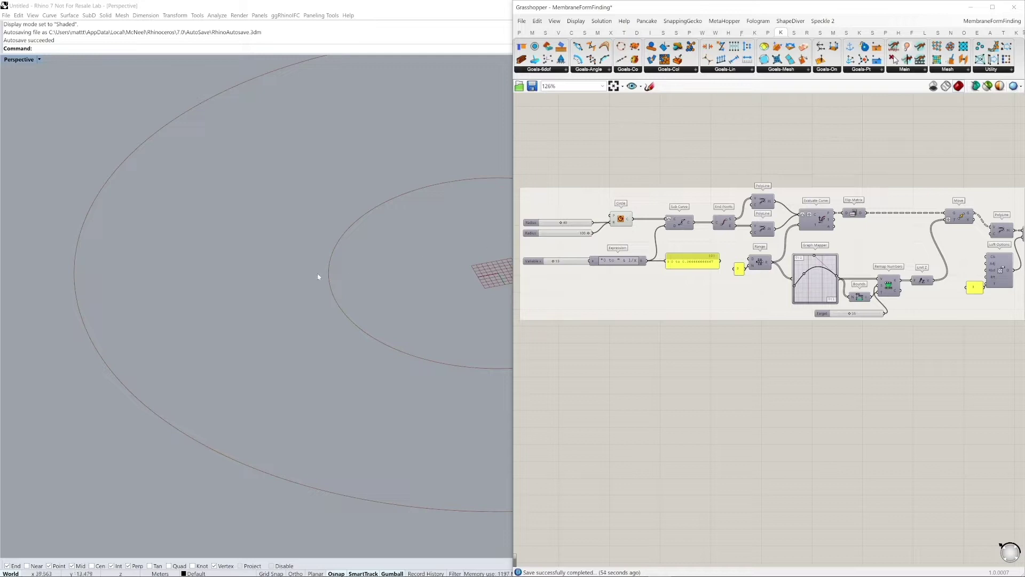
# Centre the circles in the Rhino view and nudge the Expression component slightly right
pyautogui.scroll(-5, 154, 334)
pyautogui.keyDown('shift'); pyautogui.moveTo(237, 300); pyautogui.dragTo(216, 296, button='right'); pyautogui.keyUp('shift')
pyautogui.scroll(3, 216, 297)
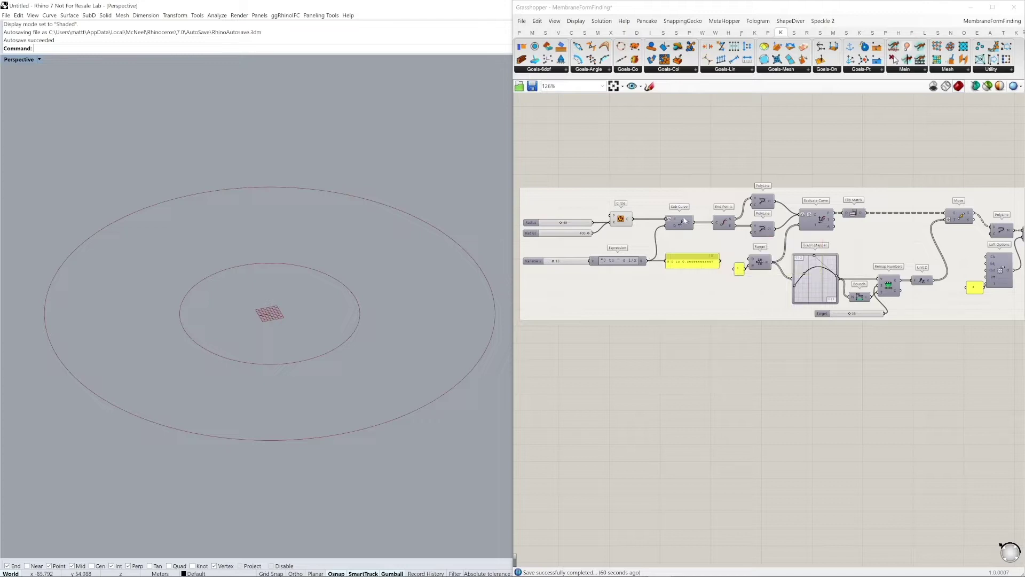
pyautogui.moveTo(621, 266); pyautogui.dragTo(631, 267)
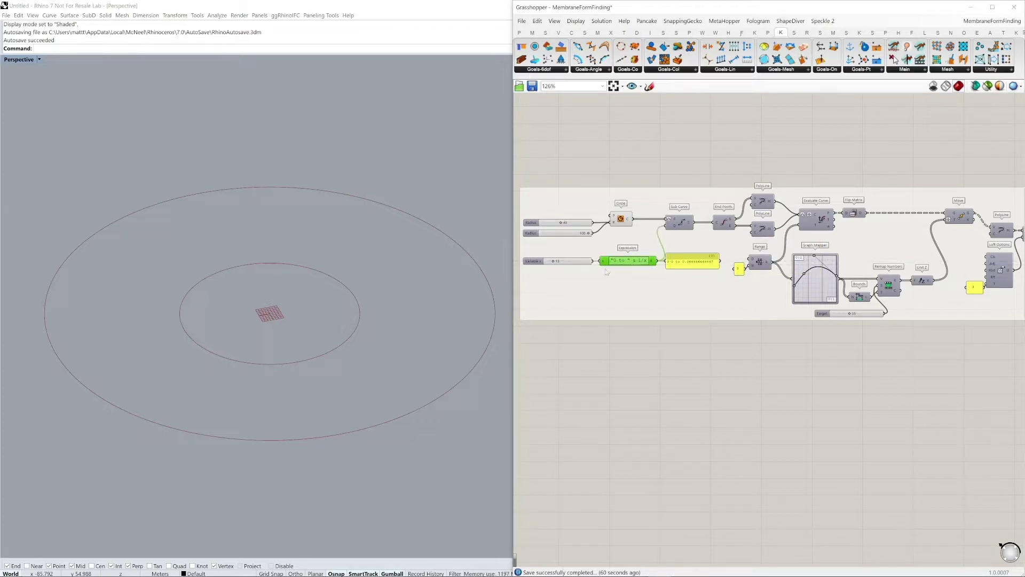
pyautogui.scroll(3, 593, 270)
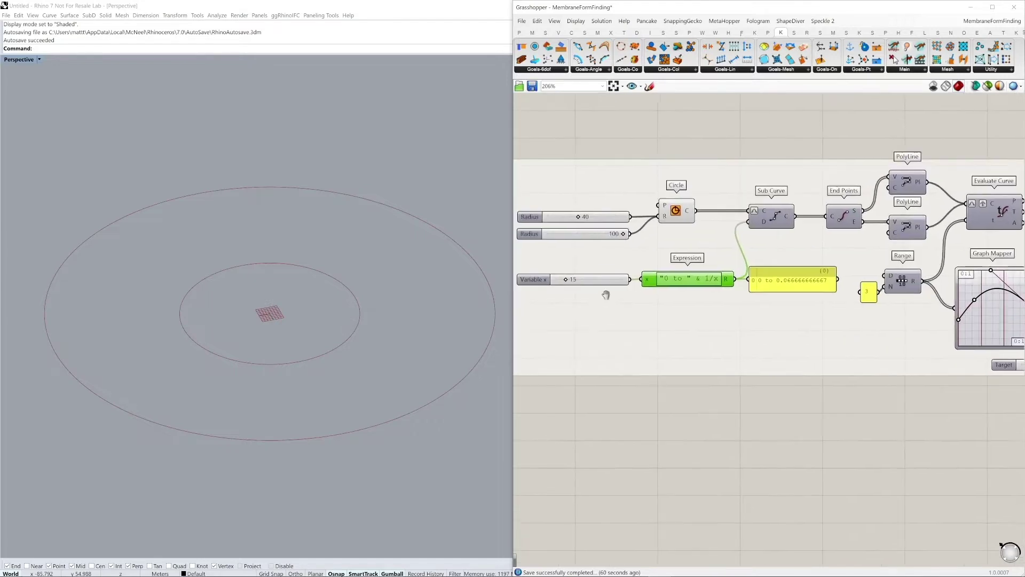
pyautogui.scroll(1, 661, 327)
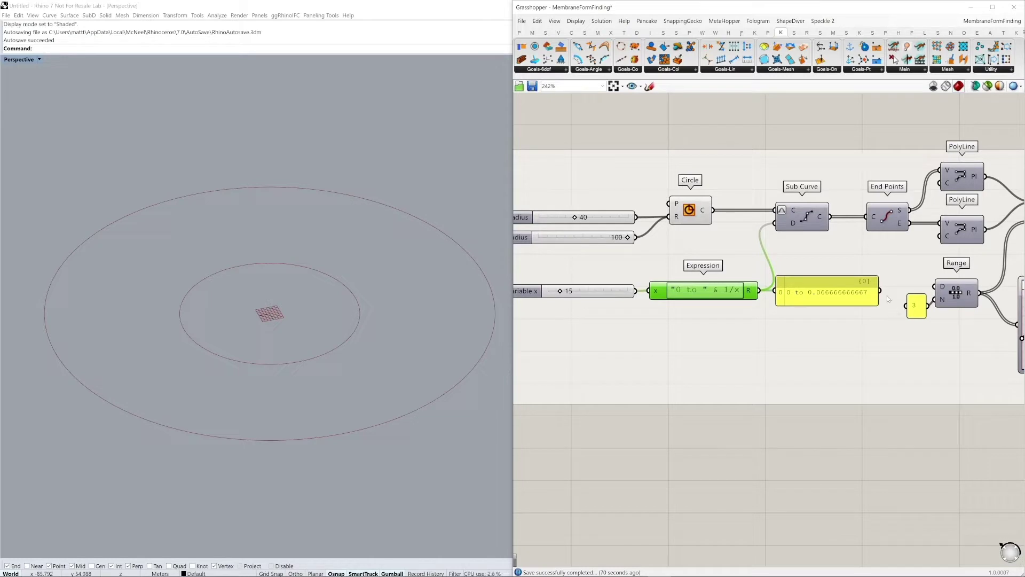
# Turn on the End Points component's preview to show the arc endpoints
pyautogui.click(803, 218)
pyautogui.middleClick(803, 218)
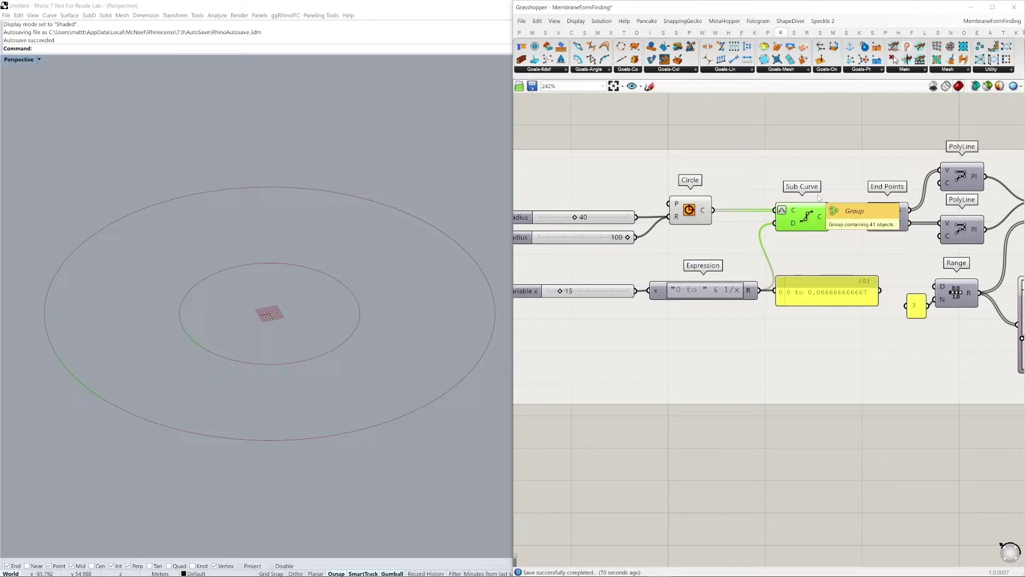
pyautogui.click(887, 216)
pyautogui.middleClick(886, 217)
pyautogui.click(906, 199)
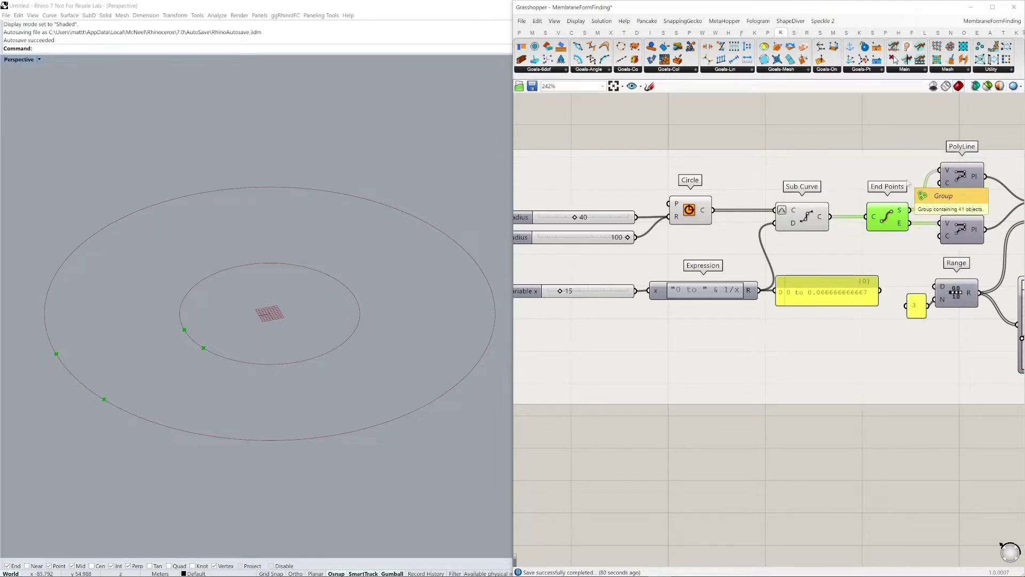
# Turn on the preview of both PolyLine components joining the endpoints
pyautogui.moveTo(908, 181); pyautogui.dragTo(763, 173, button='right')
pyautogui.moveTo(774, 127); pyautogui.dragTo(865, 235)
pyautogui.middleClick(832, 212)
pyautogui.click(851, 194)
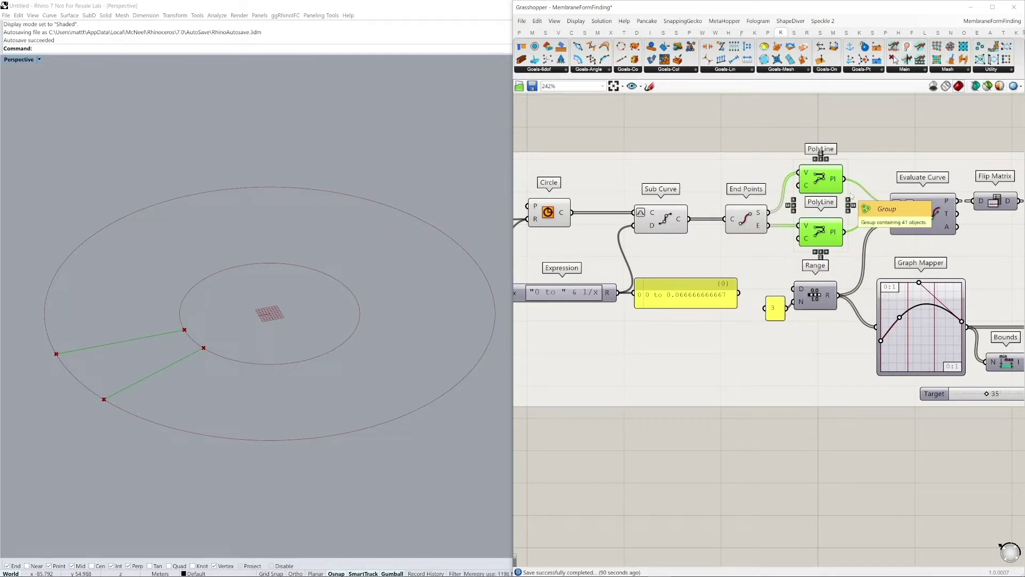
# Hide the Circle preview and select Sub Curve and End Points to hide them too
pyautogui.moveTo(525, 134); pyautogui.dragTo(587, 247)
pyautogui.middleClick(586, 247)
pyautogui.click(617, 213)
pyautogui.moveTo(595, 111); pyautogui.dragTo(775, 251)
pyautogui.middleClick(764, 179)
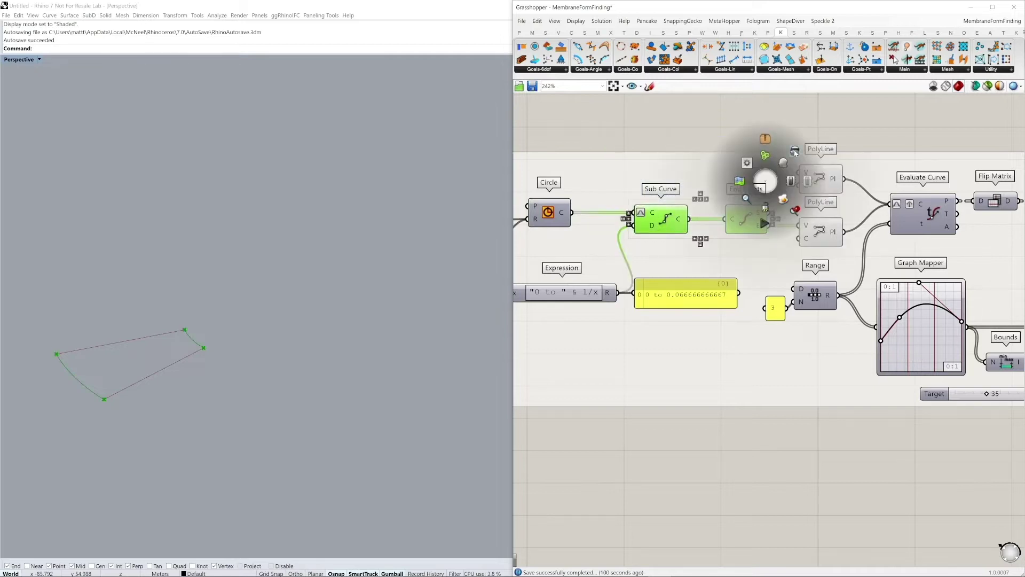
# Hide the Sub Curve and End Points previews and show Evaluate Curve's points along the polylines
pyautogui.click(794, 151)
pyautogui.click(789, 133)
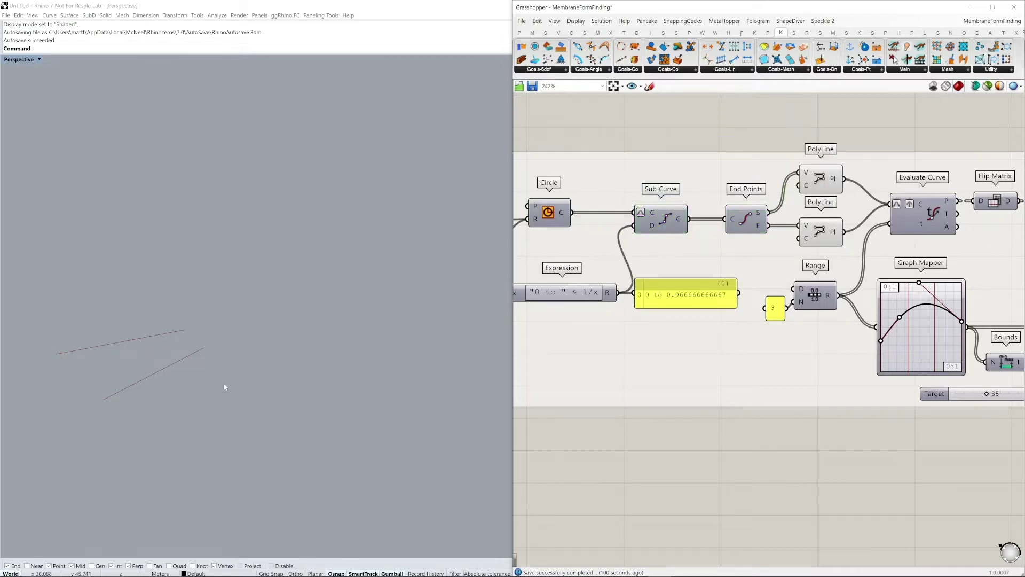
pyautogui.scroll(5, 133, 378)
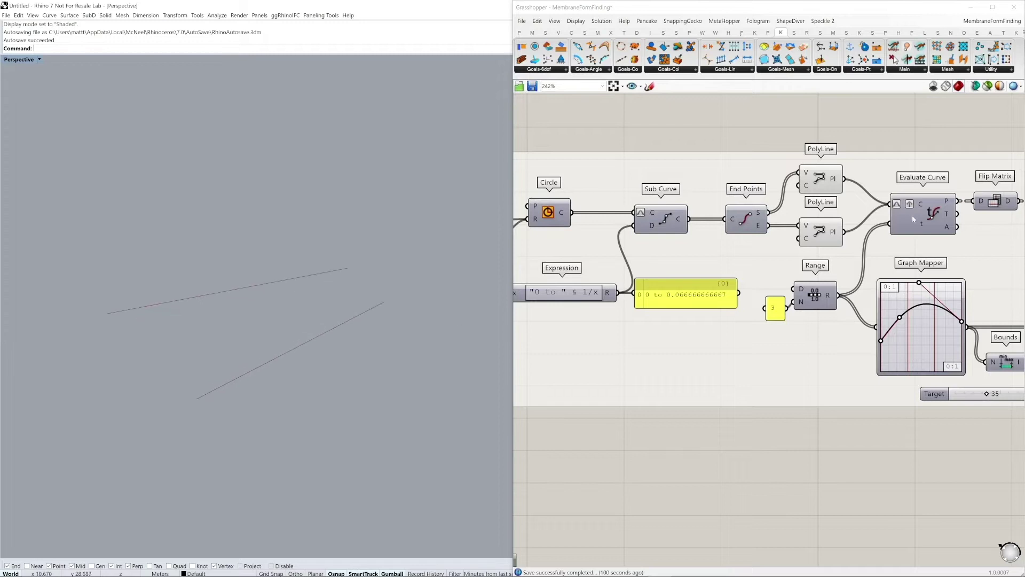
pyautogui.click(940, 214)
pyautogui.middleClick(941, 212)
pyautogui.click(958, 190)
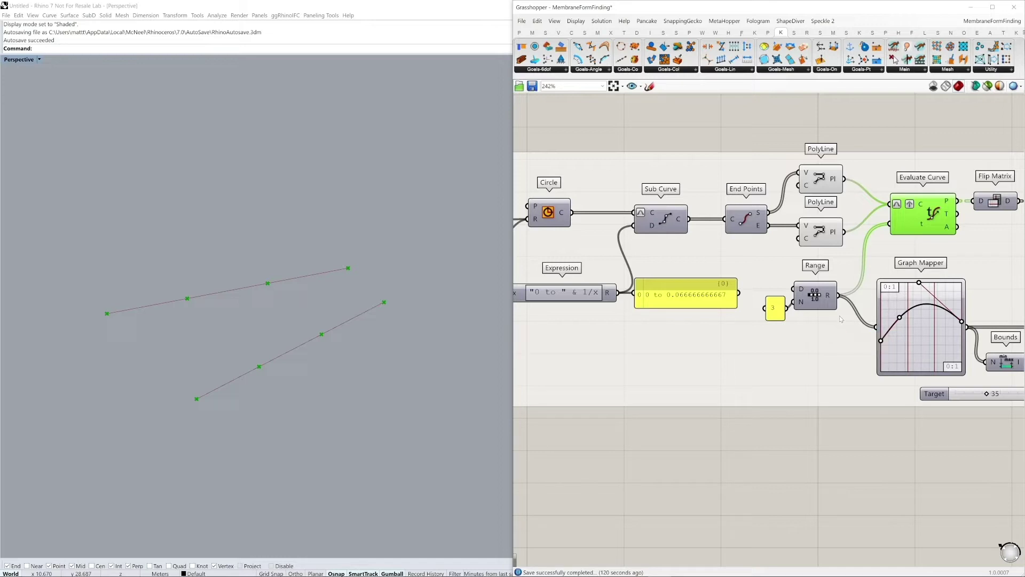
# Inspect the data tree of Flip Matrix's D output and pan over to Move
pyautogui.moveTo(836, 314); pyautogui.dragTo(723, 331, button='right')
pyautogui.moveTo(902, 218)
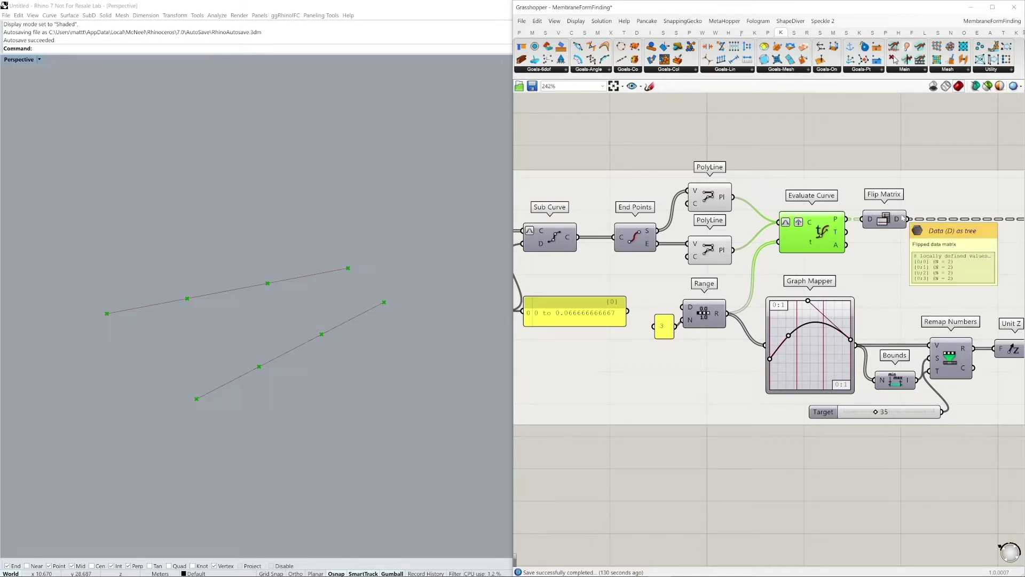
pyautogui.moveTo(828, 347); pyautogui.dragTo(696, 345, button='right')
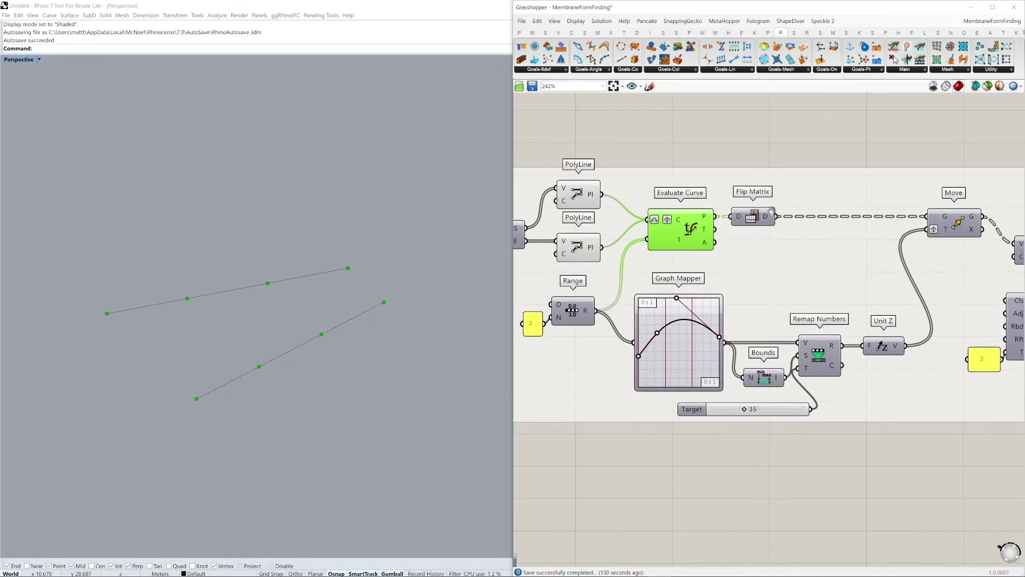
# Turn on the Move component's preview to show the points lifted in Z above the polylines
pyautogui.click(947, 213)
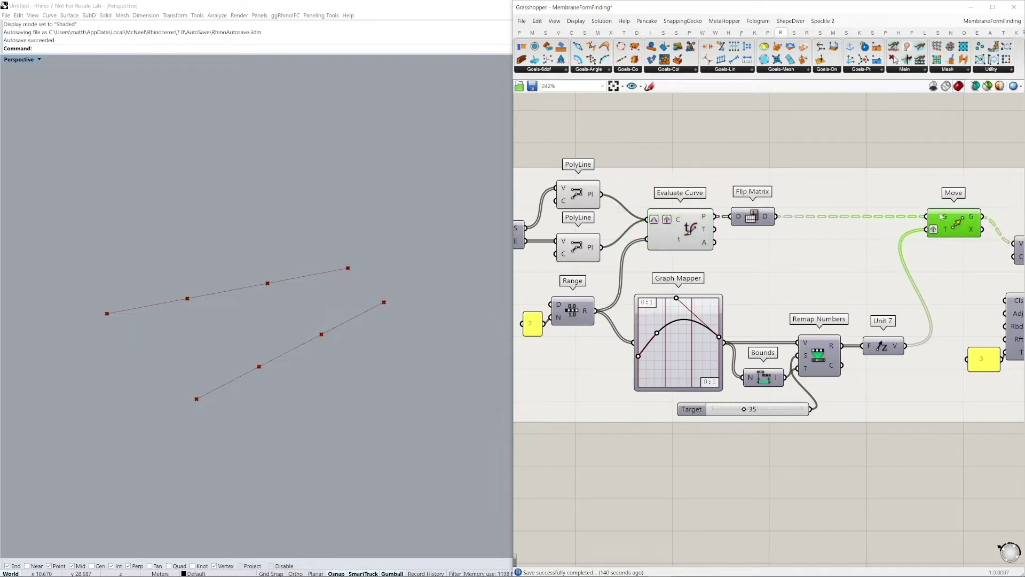
pyautogui.middleClick(941, 215)
pyautogui.click(955, 197)
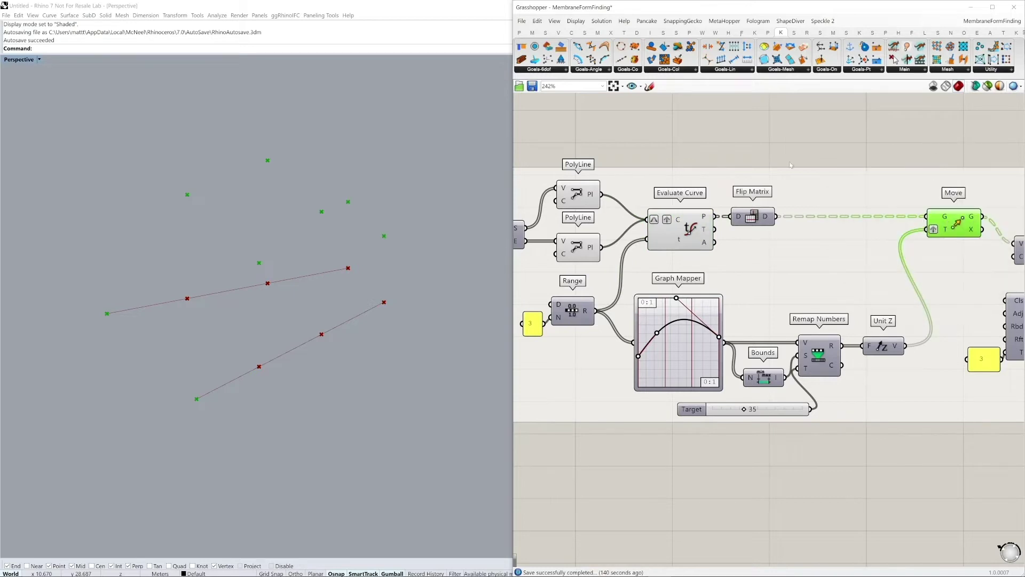
pyautogui.moveTo(374, 344)
pyautogui.mouseDown(button='right')
pyautogui.moveTo(355, 327)
pyautogui.moveTo(377, 296)
pyautogui.moveTo(383, 345)
pyautogui.mouseUp(button='right')
pyautogui.click(793, 446)
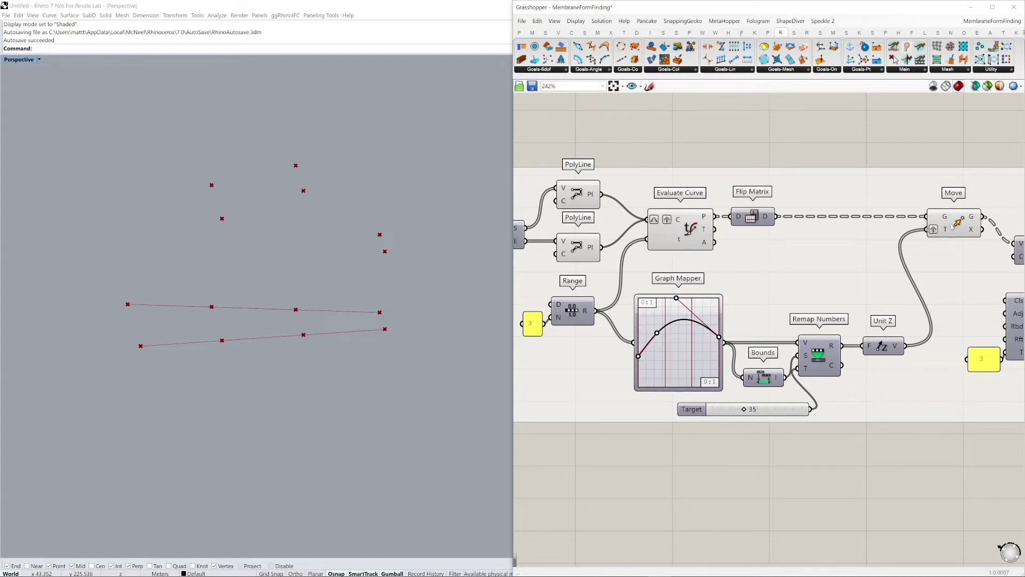
# Turn on the preview of the PolyLine through the lifted points
pyautogui.moveTo(953, 226); pyautogui.dragTo(768, 230, button='right')
pyautogui.click(849, 255)
pyautogui.middleClick(849, 255)
pyautogui.click(868, 234)
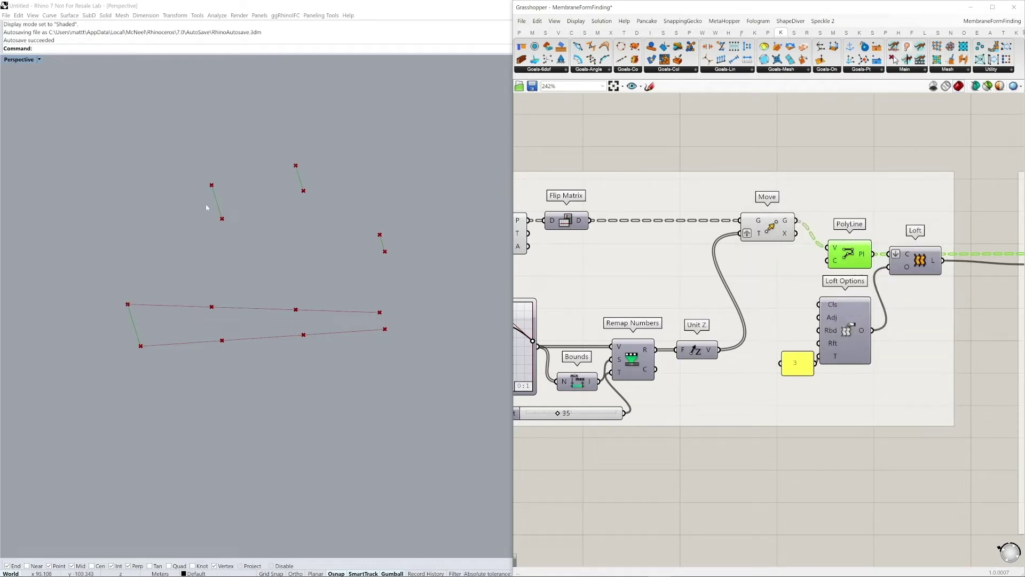
# Turn on the Loft preview to display the Type 3 lofted surface
pyautogui.click(917, 265)
pyautogui.middleClick(916, 264)
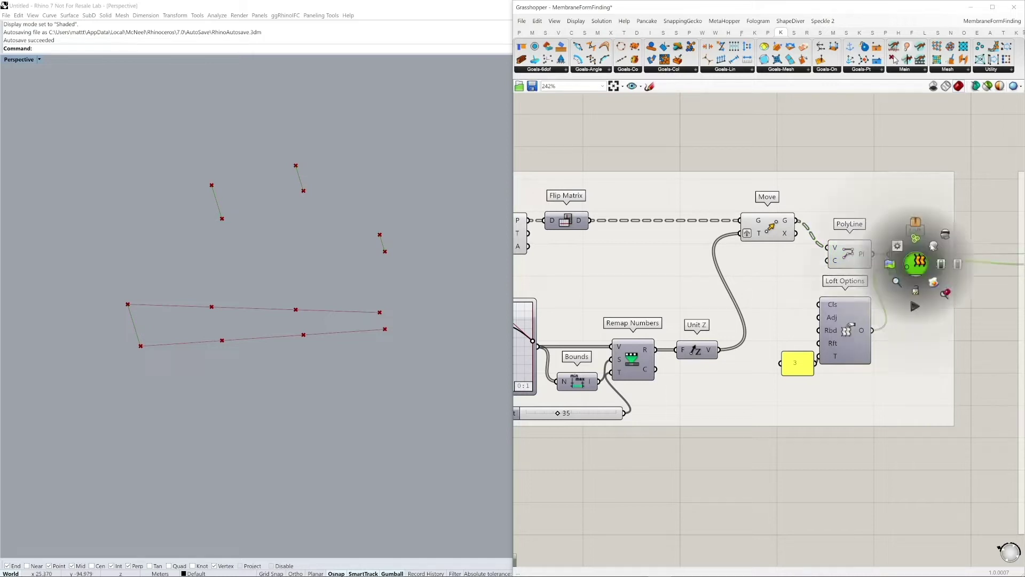
pyautogui.click(920, 245)
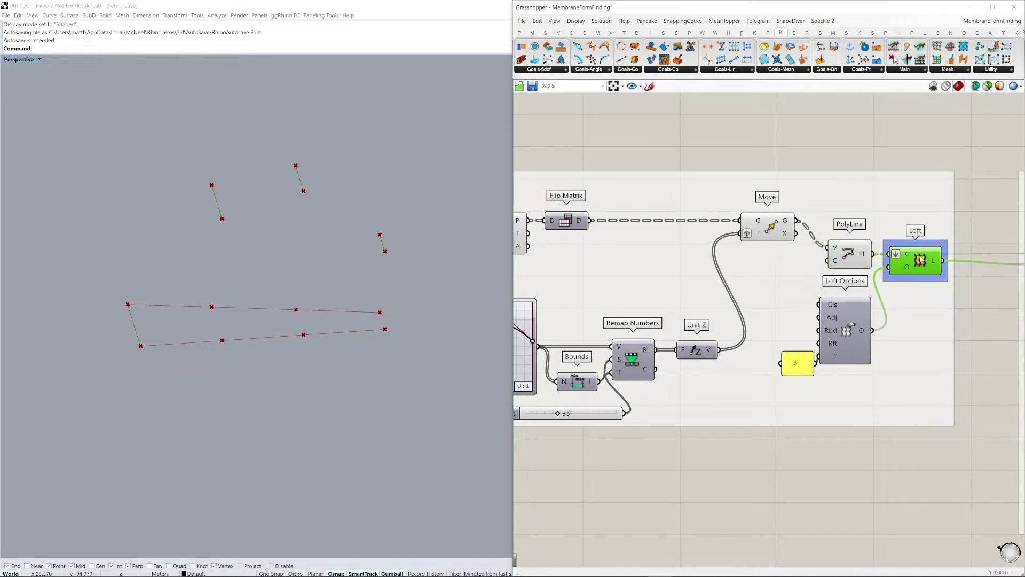
pyautogui.middleClick(920, 258)
pyautogui.click(939, 239)
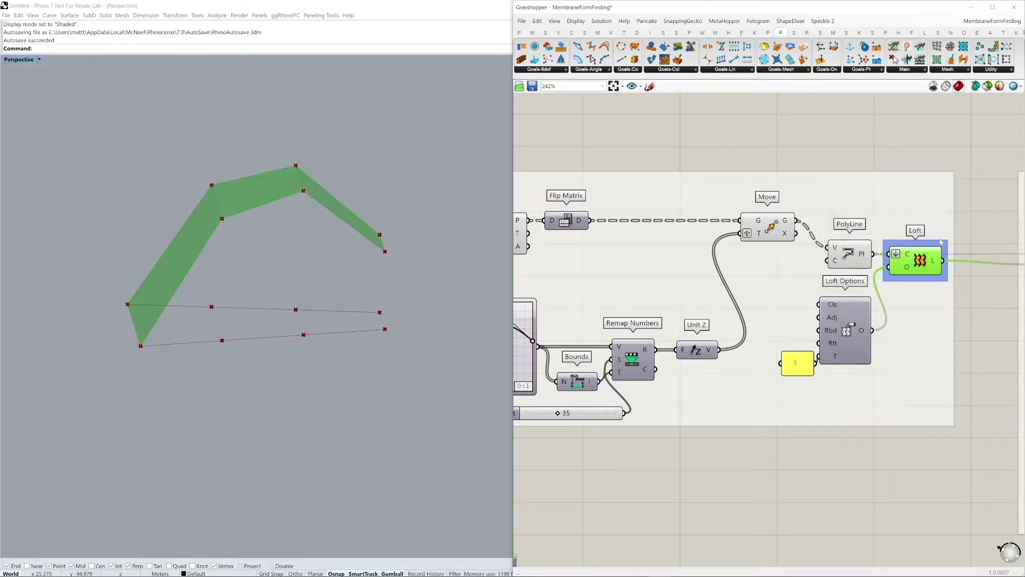
pyautogui.click(901, 169)
pyautogui.click(932, 243)
pyautogui.click(883, 318)
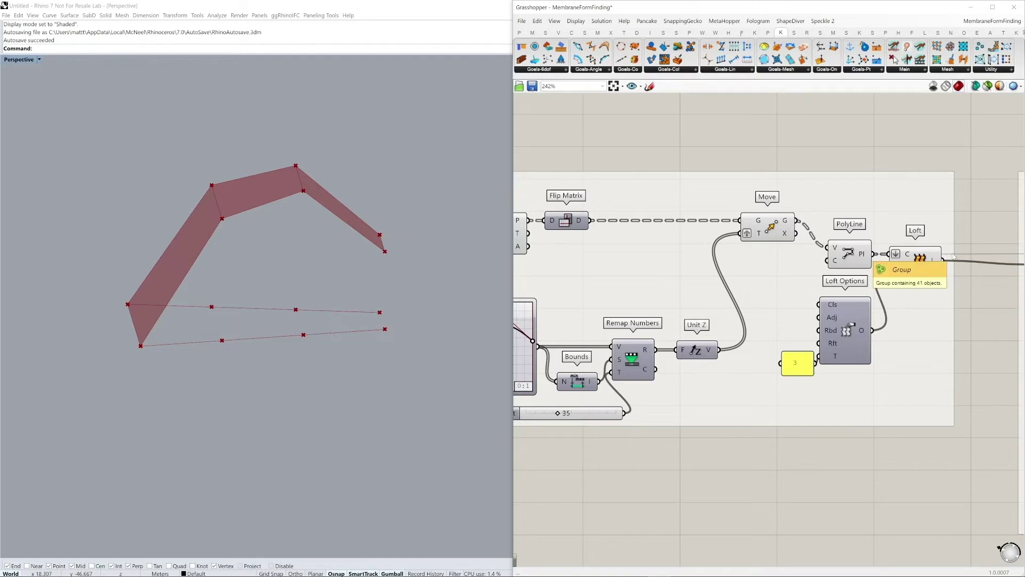
pyautogui.scroll(-4, 954, 257)
pyautogui.moveTo(603, 181); pyautogui.dragTo(963, 359)
pyautogui.middleClick(956, 337)
pyautogui.click(982, 274)
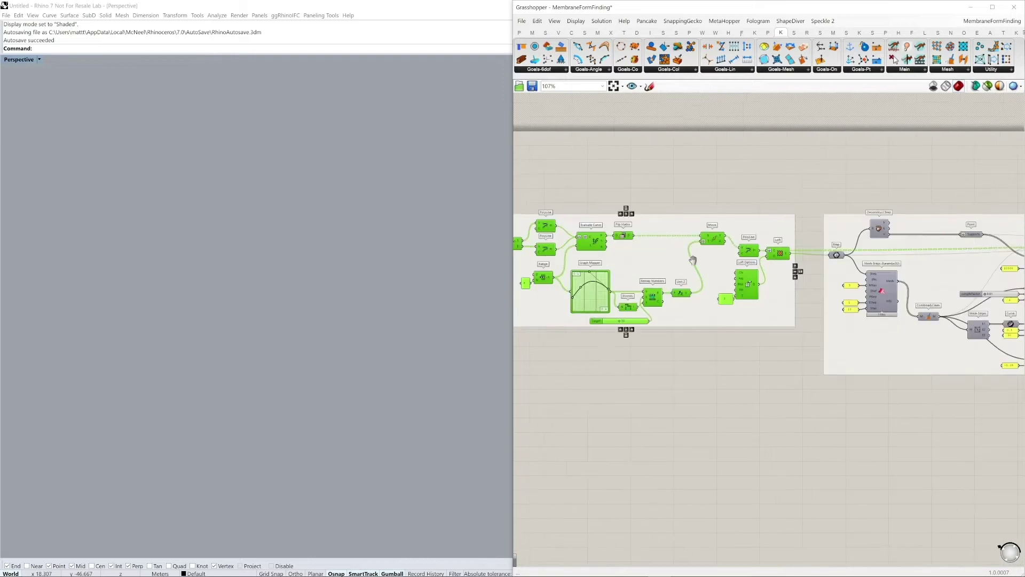
pyautogui.moveTo(674, 259); pyautogui.dragTo(637, 253, button='right')
pyautogui.scroll(4, 659, 262)
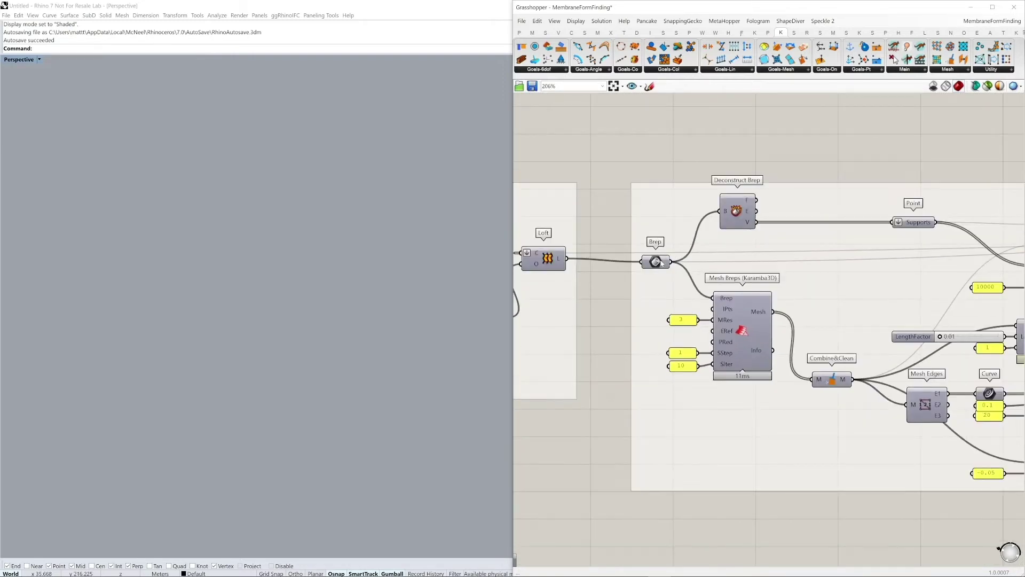
pyautogui.click(658, 263)
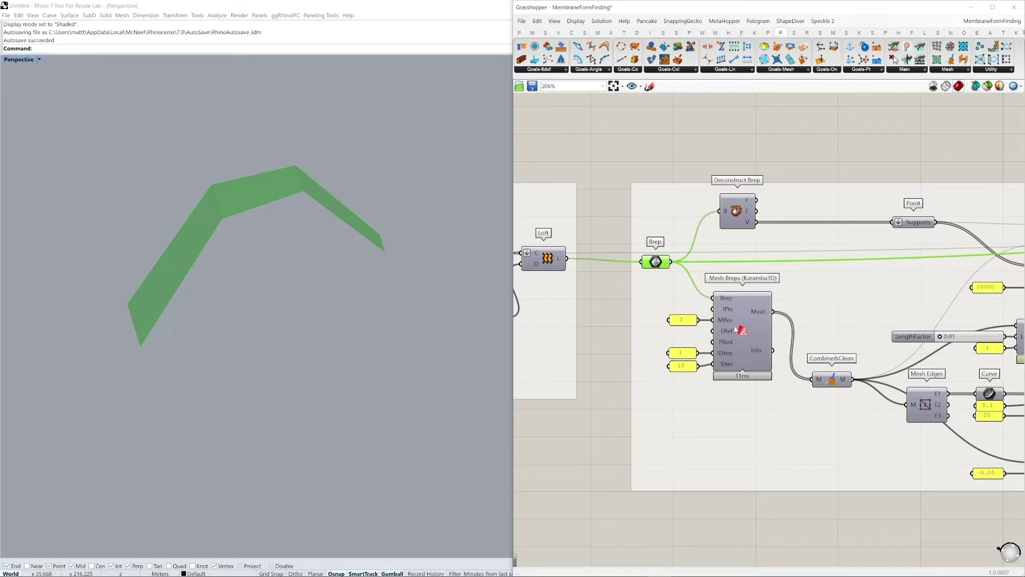
pyautogui.click(758, 355)
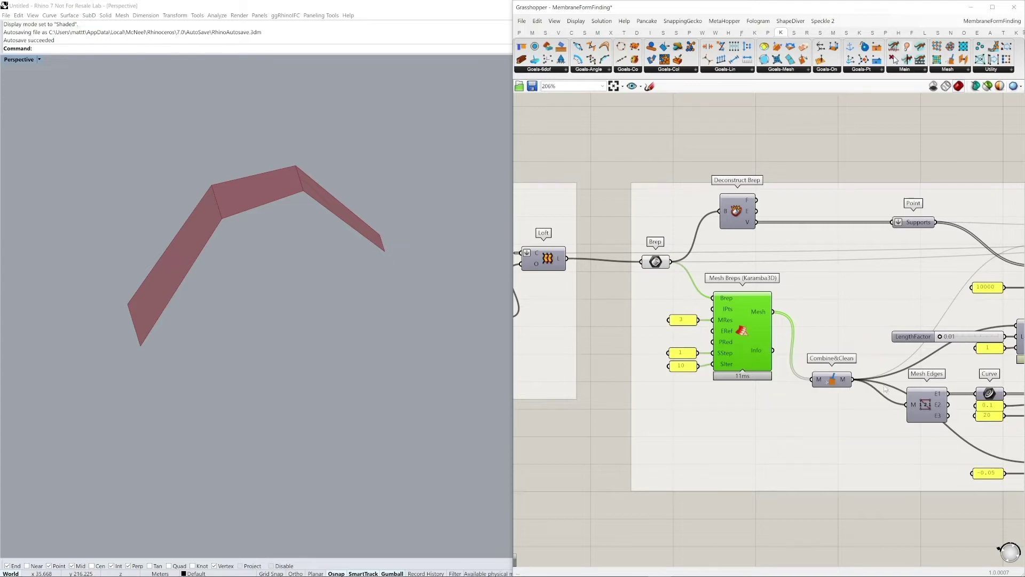
pyautogui.moveTo(832, 359); pyautogui.dragTo(764, 368, button='right')
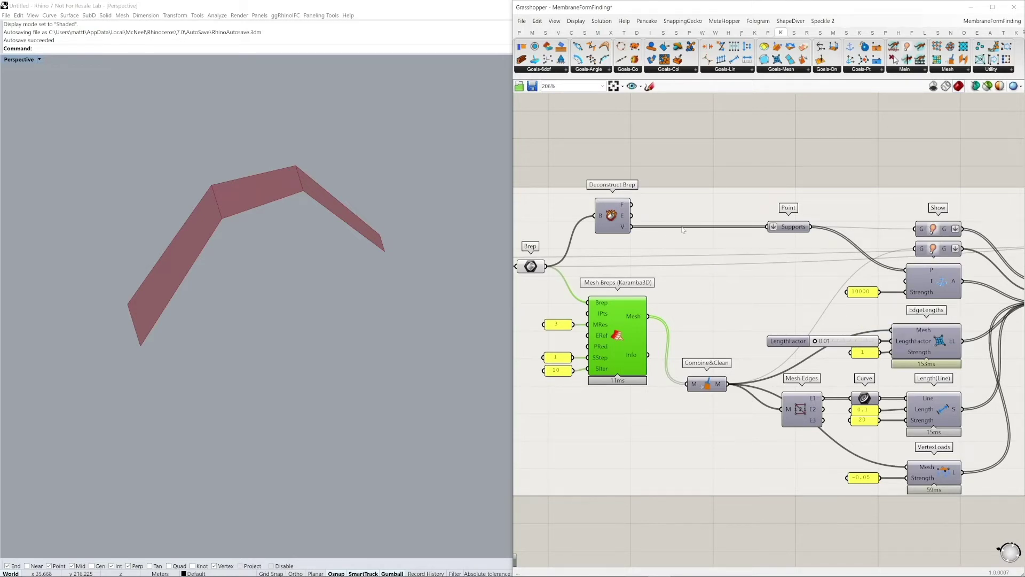
# Turn on Deconstruct Brep's preview to show the brep's corner vertices as points
pyautogui.click(621, 223)
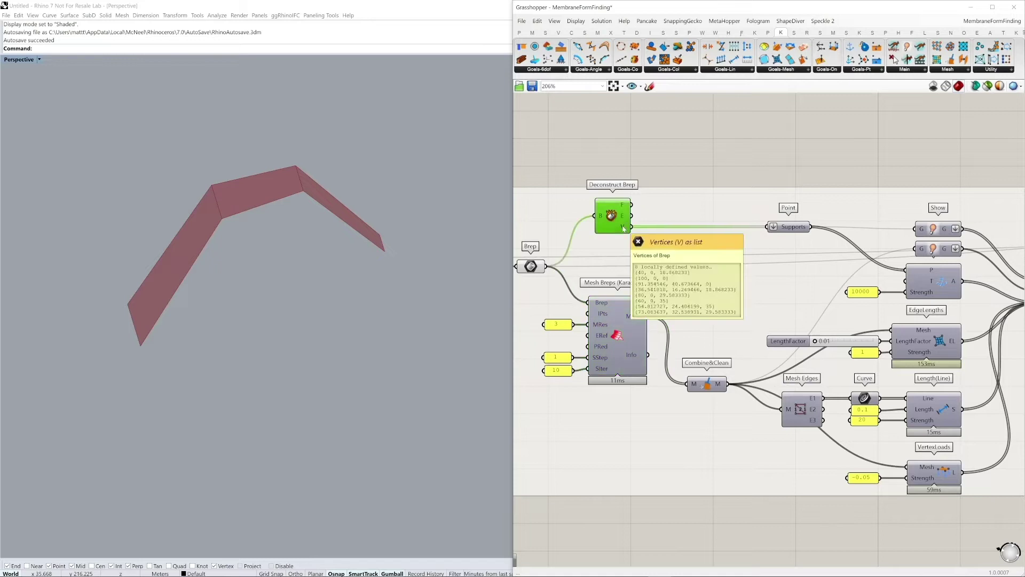
pyautogui.middleClick(623, 224)
pyautogui.click(642, 206)
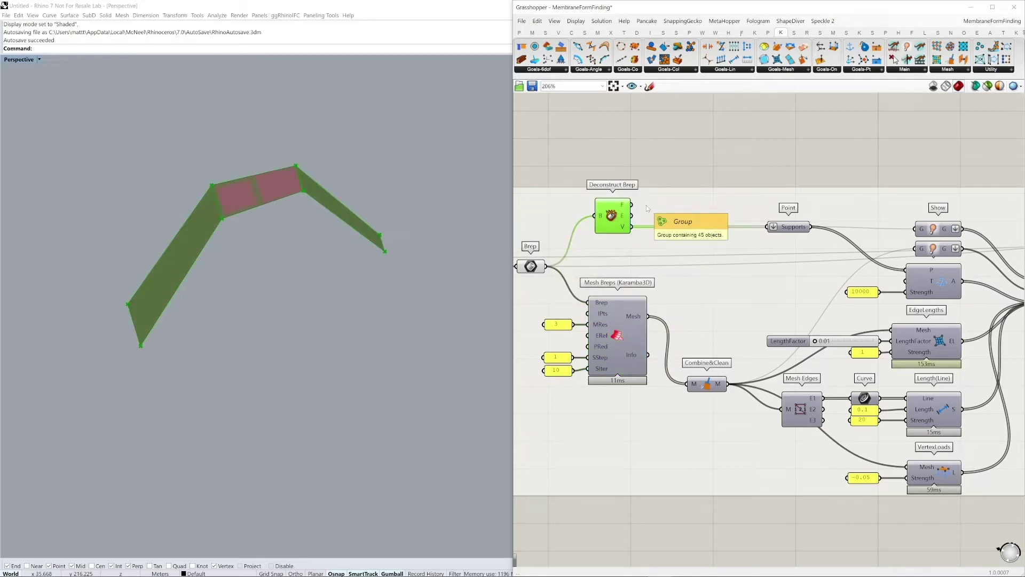
pyautogui.click(662, 144)
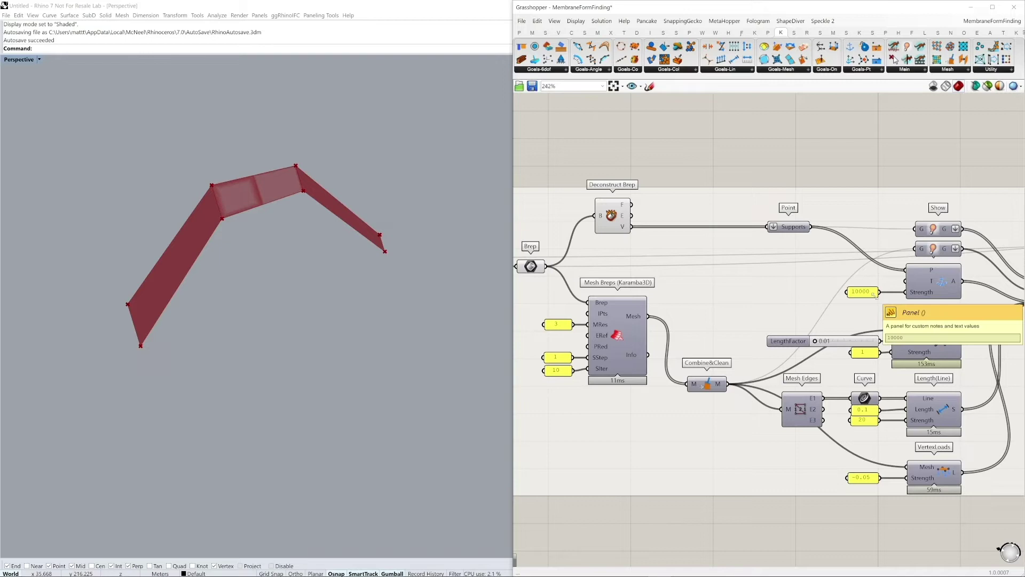
pyautogui.scroll(1, 875, 295)
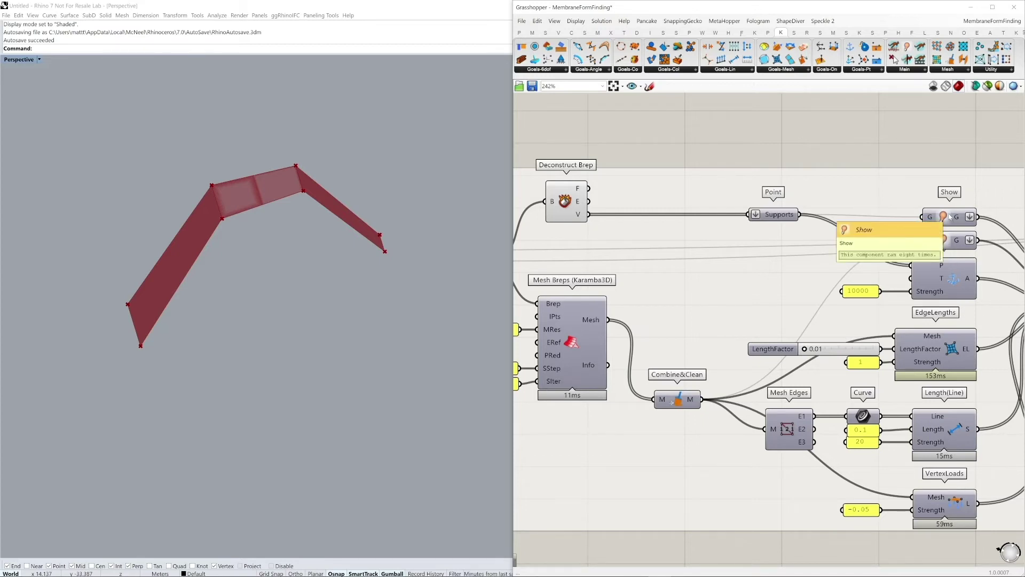
pyautogui.scroll(-1, 950, 216)
pyautogui.moveTo(950, 217); pyautogui.dragTo(713, 203, button='right')
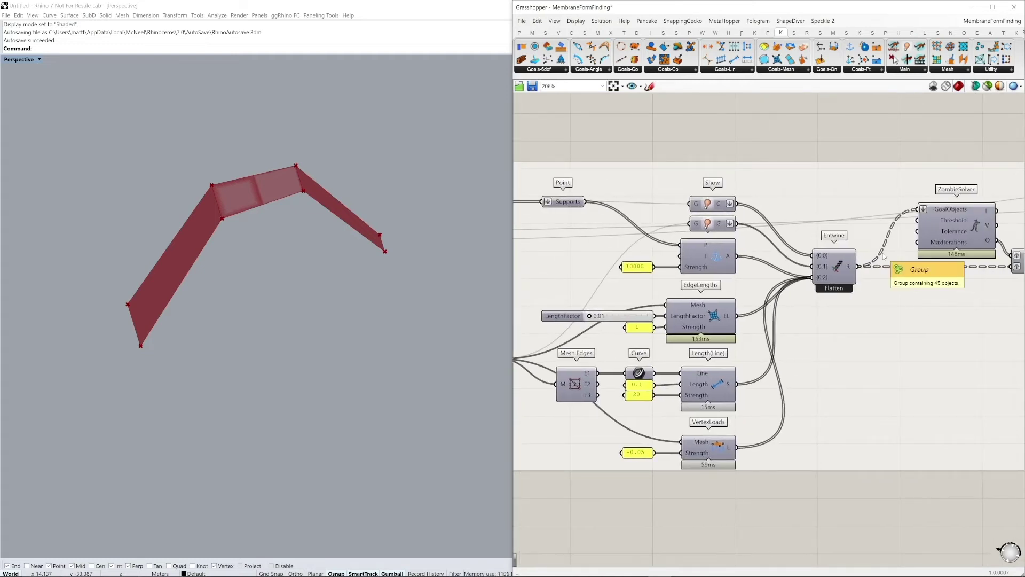
pyautogui.moveTo(883, 257); pyautogui.dragTo(683, 260, button='right')
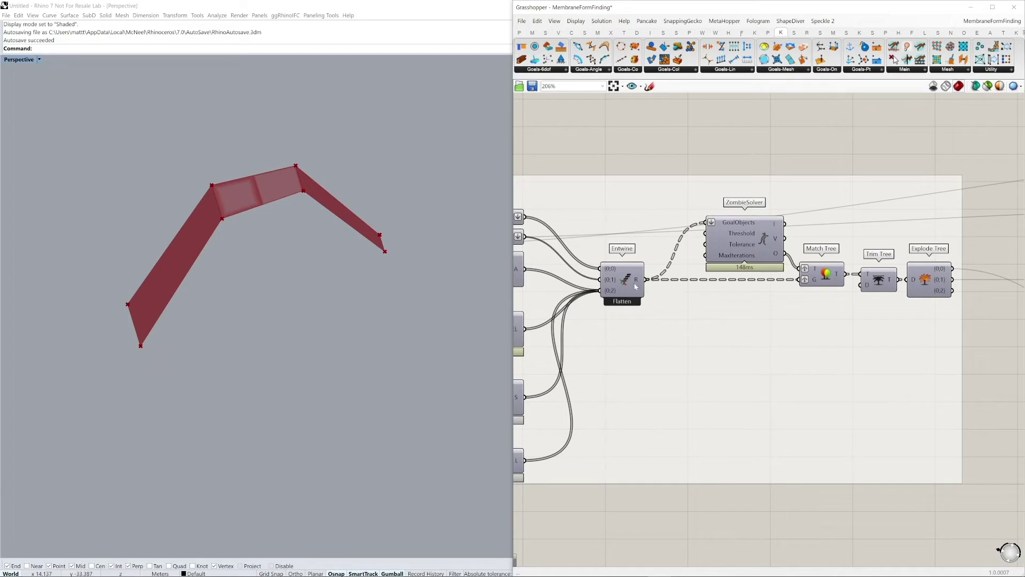
# Turn on Explode Tree's preview to show the relaxed membrane mesh in Rhino
pyautogui.moveTo(635, 284)
pyautogui.middleClick(921, 283)
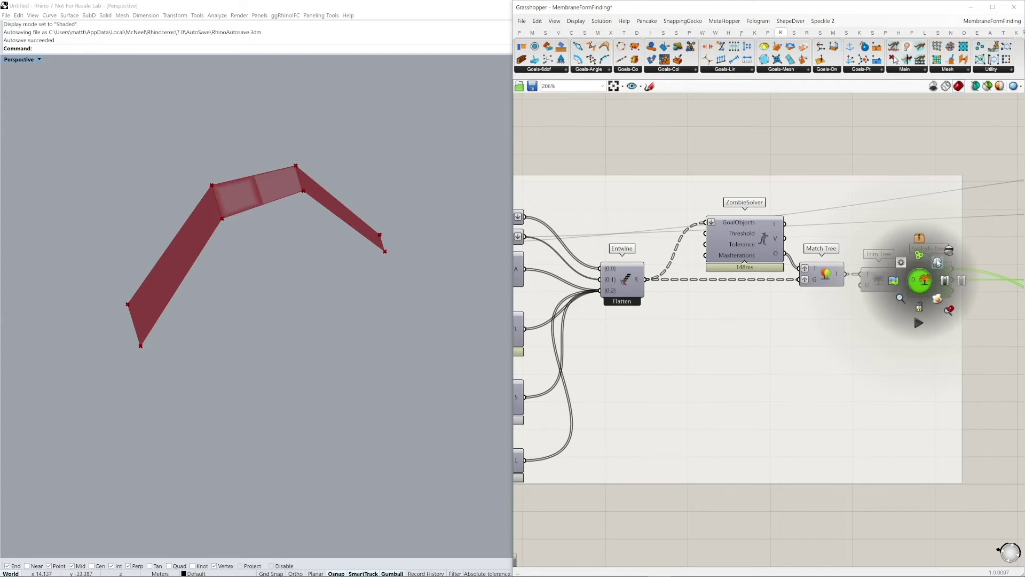
pyautogui.click(937, 262)
pyautogui.moveTo(376, 333); pyautogui.dragTo(304, 338, button='right')
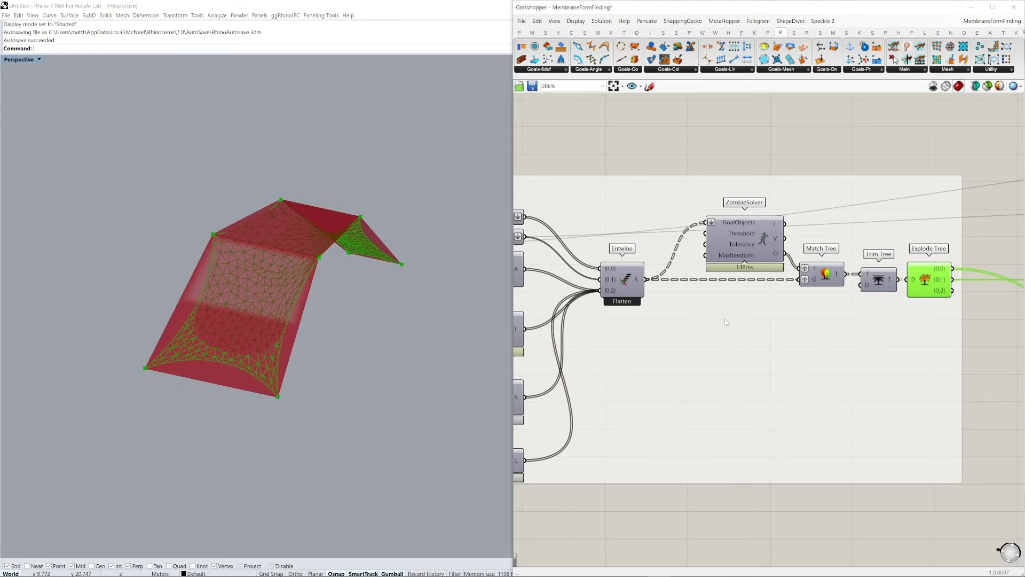
pyautogui.scroll(-2, 540, 207)
# Hide the preview of Brep, Deconstruct Brep and Mesh Breps, leaving only the relaxed mesh
pyautogui.moveTo(596, 205); pyautogui.dragTo(778, 211, button='right')
pyautogui.moveTo(583, 193); pyautogui.dragTo(769, 470)
pyautogui.middleClick(757, 374)
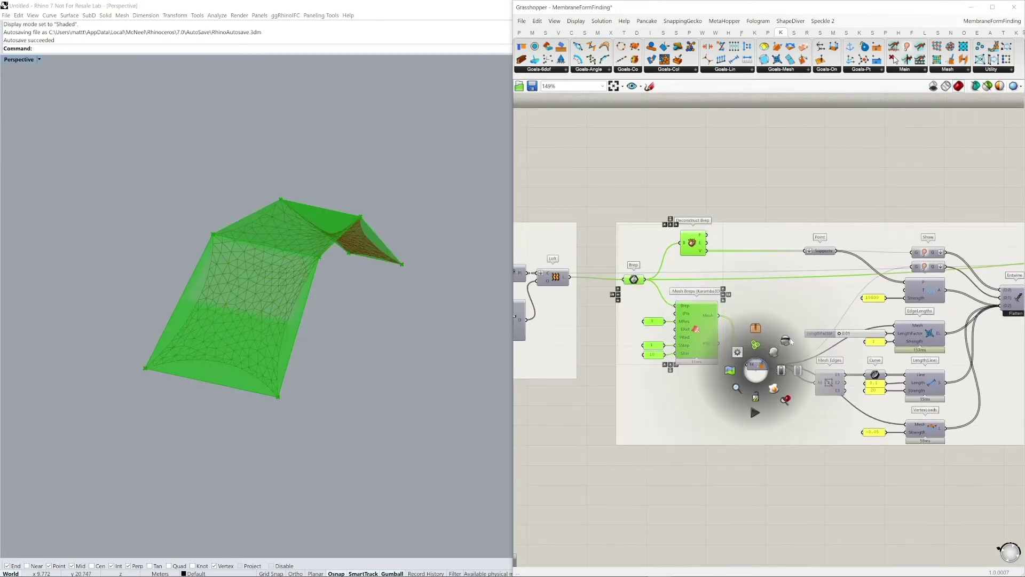
pyautogui.click(789, 341)
pyautogui.moveTo(791, 341); pyautogui.dragTo(591, 345, button='right')
pyautogui.moveTo(854, 293); pyautogui.dragTo(705, 267, button='right')
pyautogui.scroll(2, 908, 240)
pyautogui.moveTo(327, 346); pyautogui.dragTo(277, 313, button='right')
pyautogui.scroll(1, 303, 328)
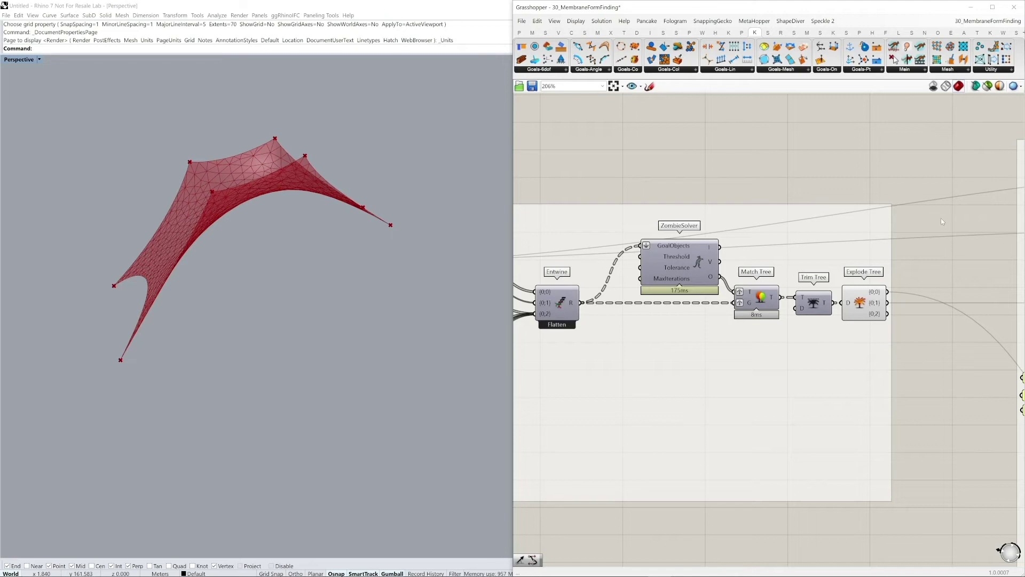
pyautogui.moveTo(941, 217); pyautogui.dragTo(562, 214, button='right')
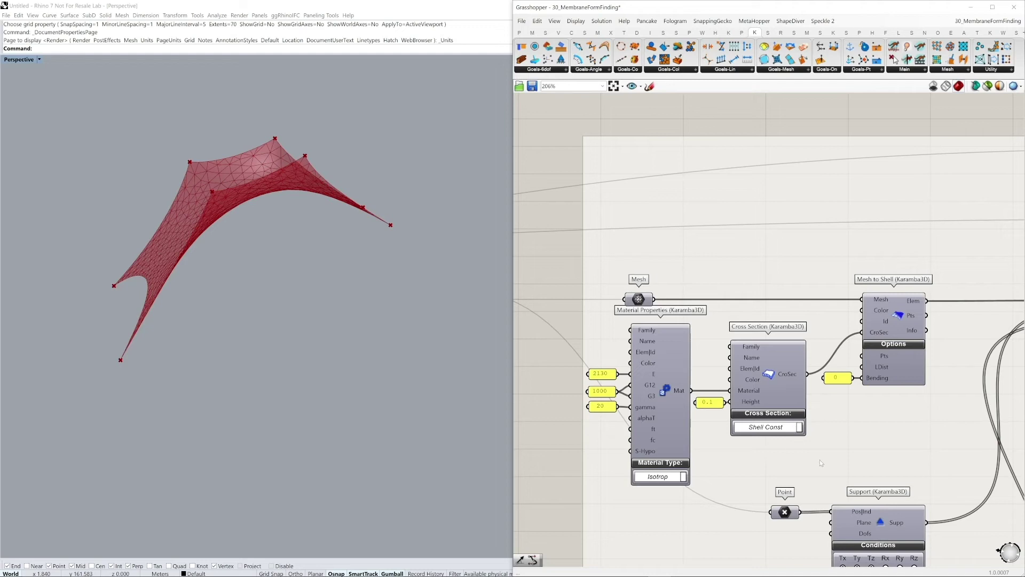
pyautogui.moveTo(821, 463); pyautogui.dragTo(780, 459, button='right')
pyautogui.moveTo(520, 321); pyautogui.dragTo(666, 326, button='right')
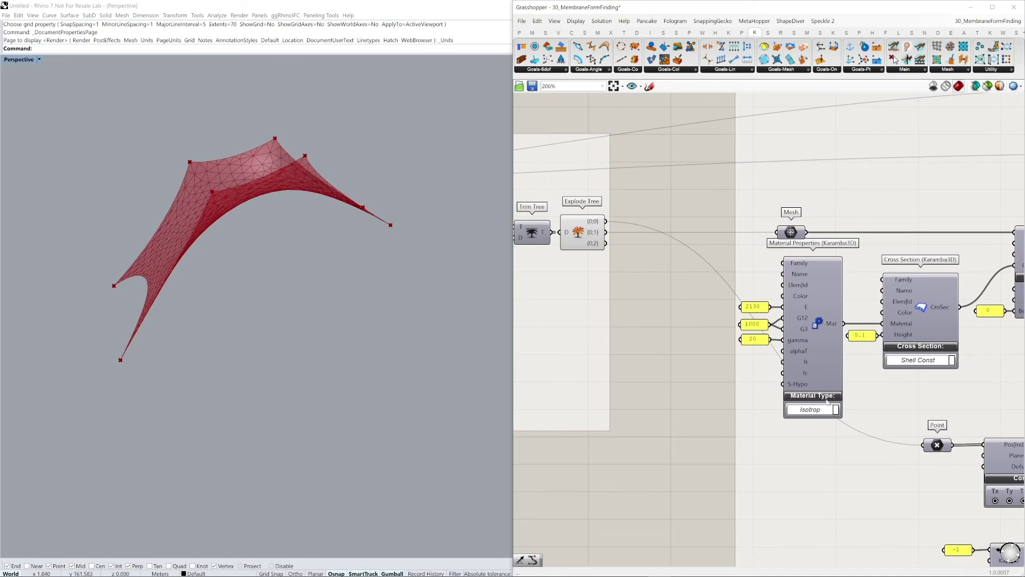
pyautogui.moveTo(905, 398); pyautogui.dragTo(749, 354, button='right')
pyautogui.moveTo(747, 457); pyautogui.dragTo(729, 355, button='right')
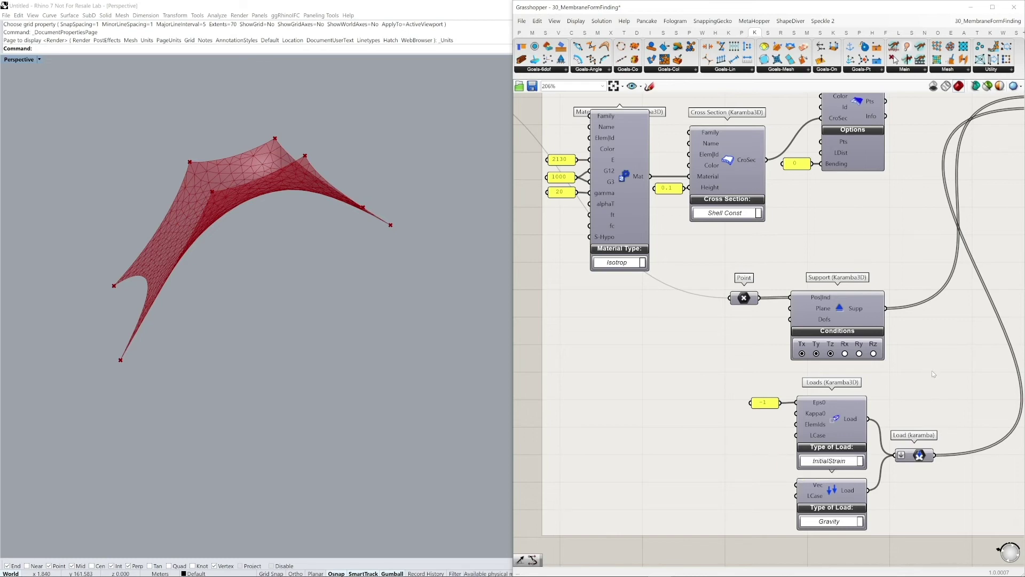
pyautogui.moveTo(956, 312); pyautogui.dragTo(746, 381, button='right')
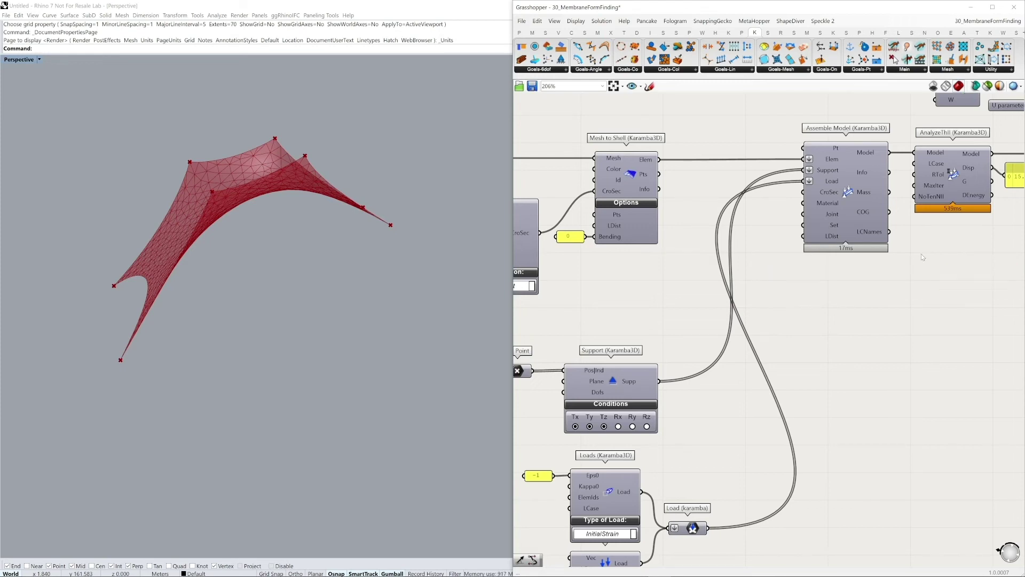
pyautogui.moveTo(921, 254); pyautogui.dragTo(735, 296, button='right')
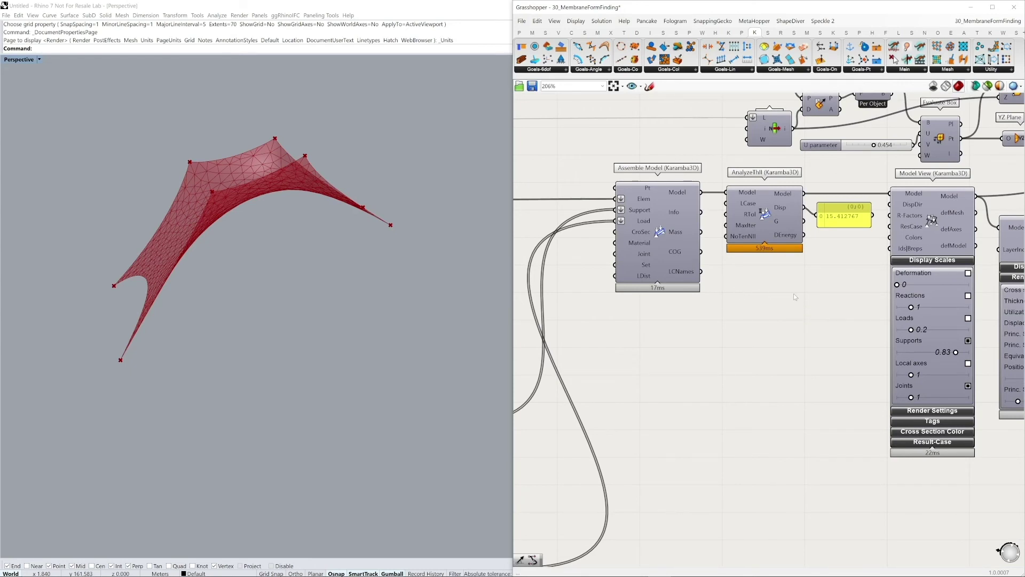
# Hide the relaxed mesh preview in Rhino
pyautogui.scroll(-4, 764, 293)
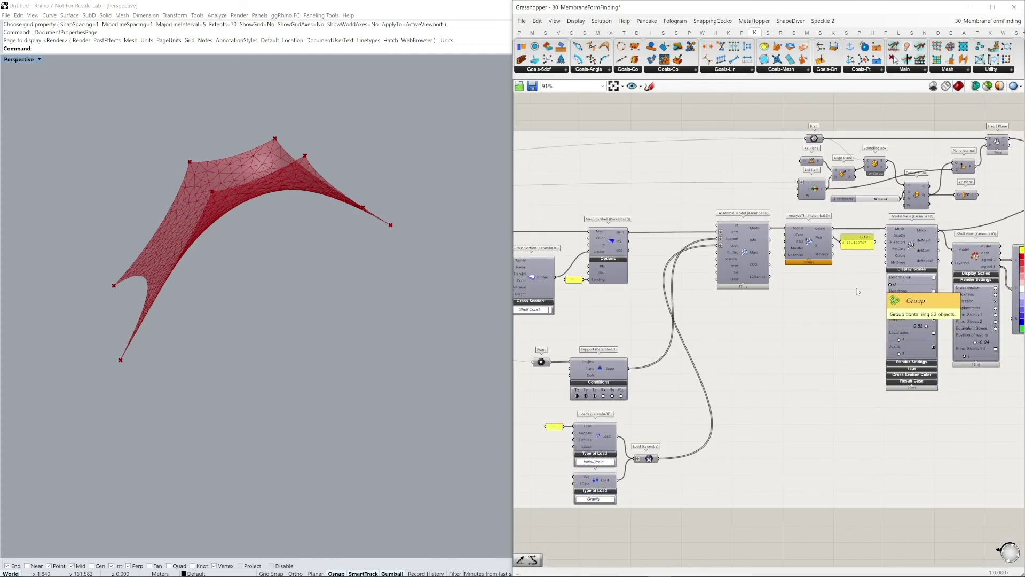
pyautogui.scroll(-1, 764, 293)
pyautogui.click(664, 247)
pyautogui.middleClick(663, 251)
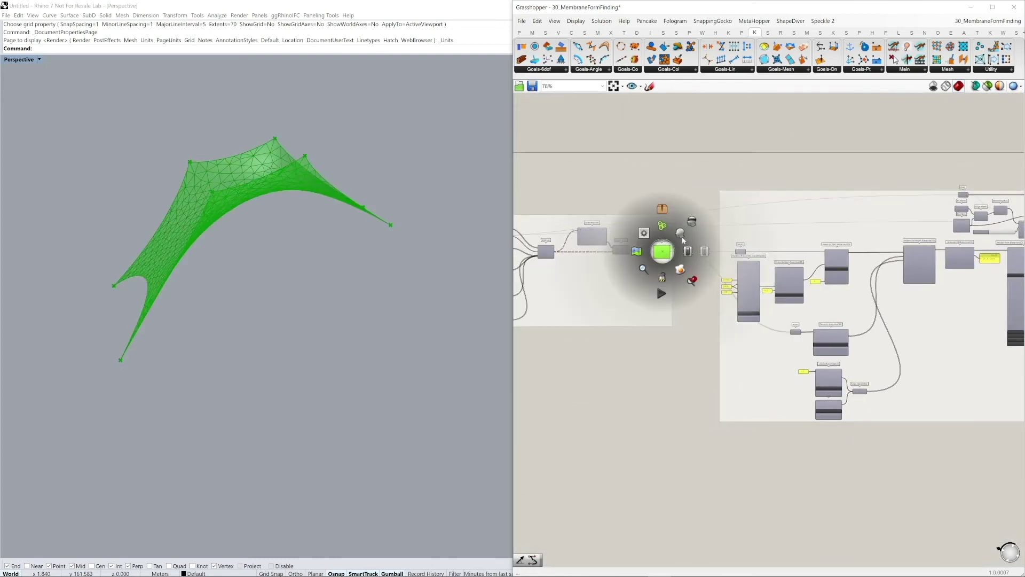
pyautogui.click(692, 224)
# Turn on the Model View and Shell View previews to colour the membrane by utilization
pyautogui.moveTo(908, 251); pyautogui.dragTo(705, 235, button='right')
pyautogui.scroll(2, 819, 252)
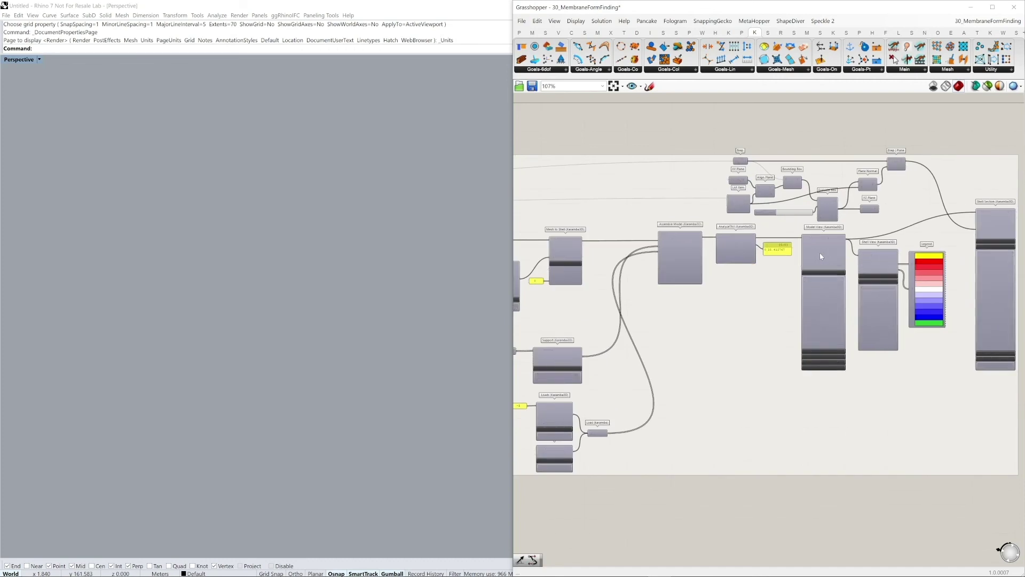
pyautogui.middleClick(823, 256)
pyautogui.click(850, 227)
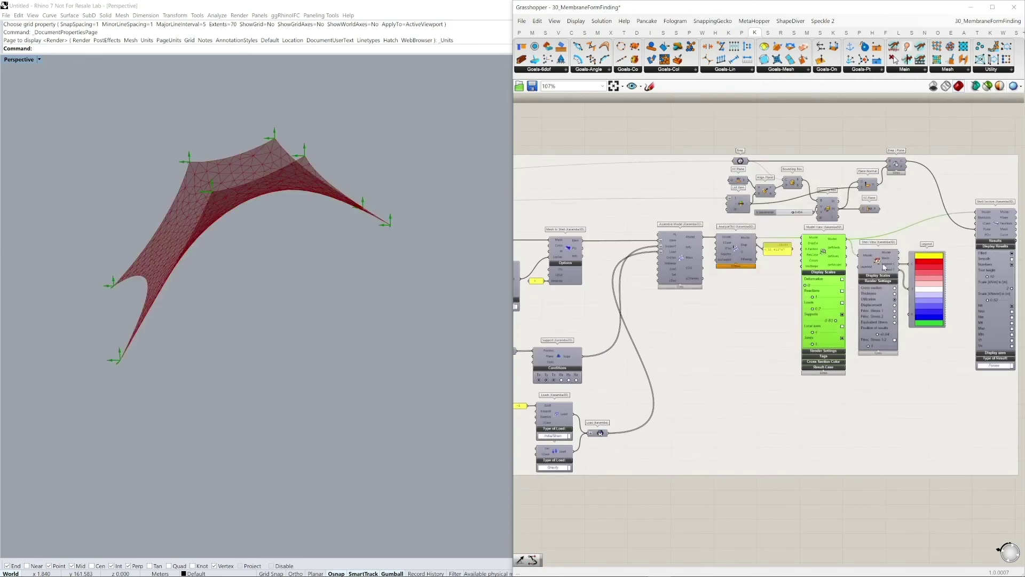
pyautogui.click(877, 260)
pyautogui.middleClick(878, 260)
pyautogui.click(883, 240)
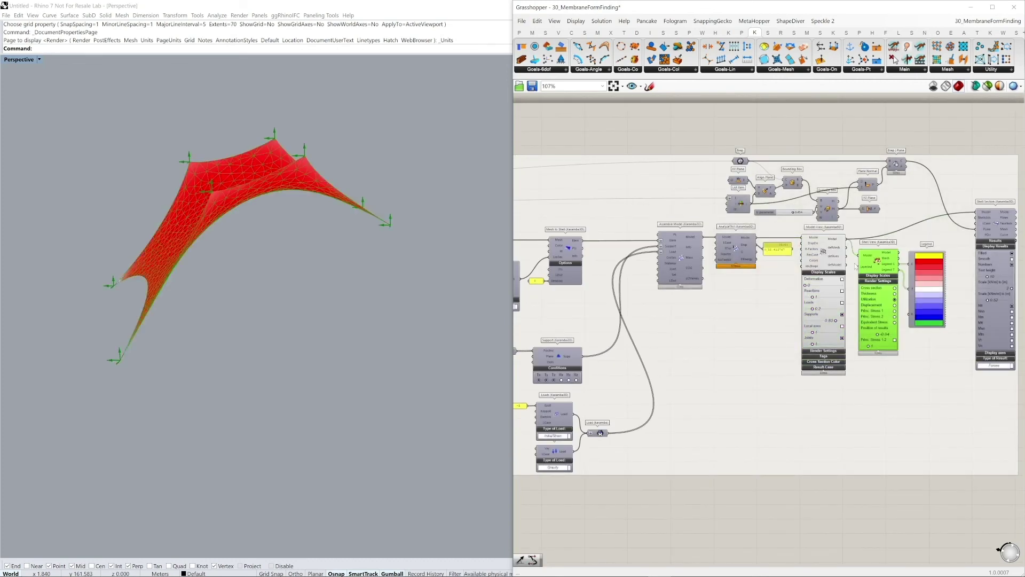
pyautogui.click(800, 492)
# Enable Model View's deformation display and adjust its scale slider
pyautogui.moveTo(400, 323)
pyautogui.mouseDown(button='right')
pyautogui.moveTo(378, 323)
pyautogui.moveTo(395, 323)
pyautogui.mouseUp(button='right')
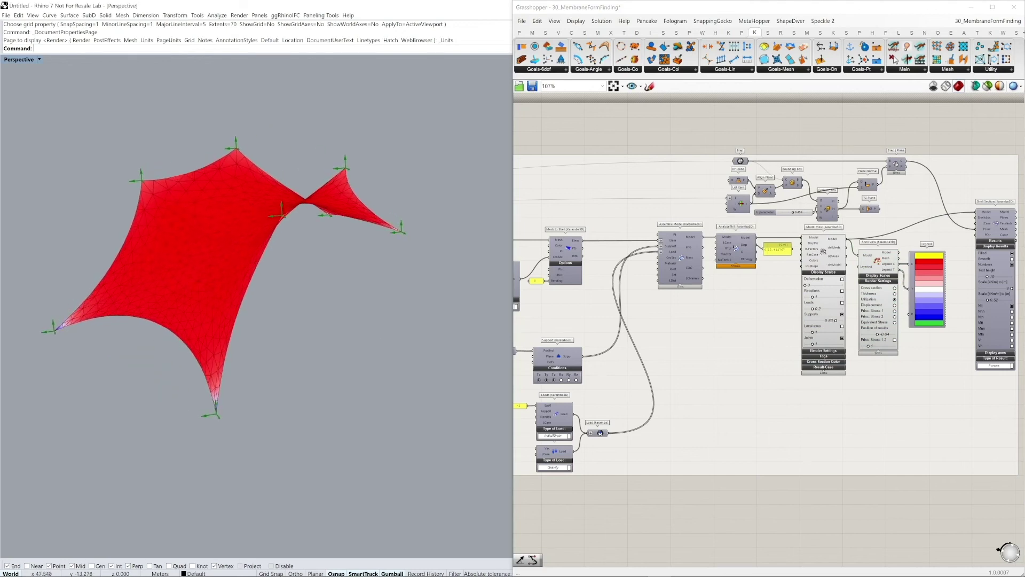
pyautogui.scroll(4, 929, 287)
pyautogui.scroll(3, 956, 280)
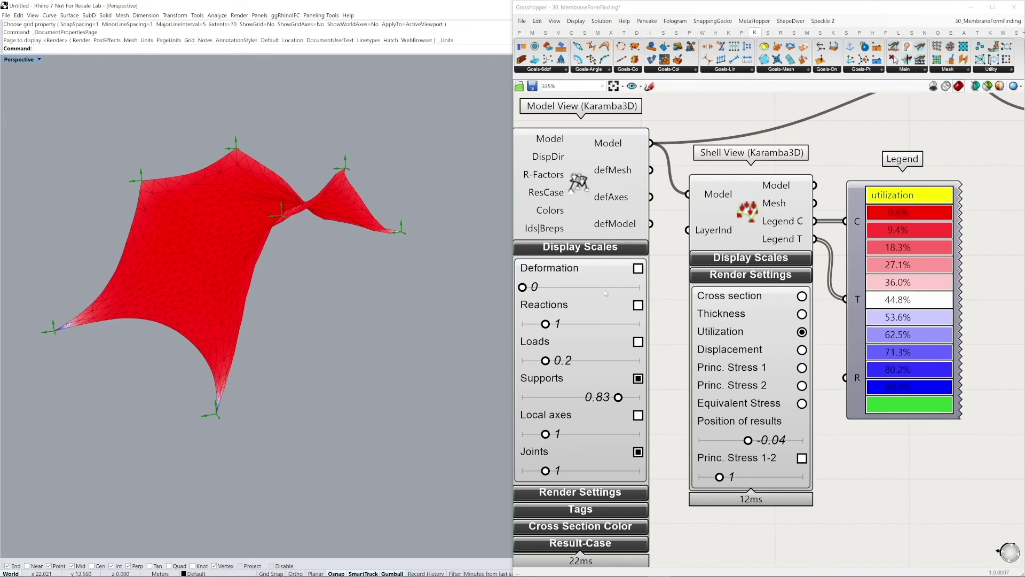
pyautogui.click(639, 269)
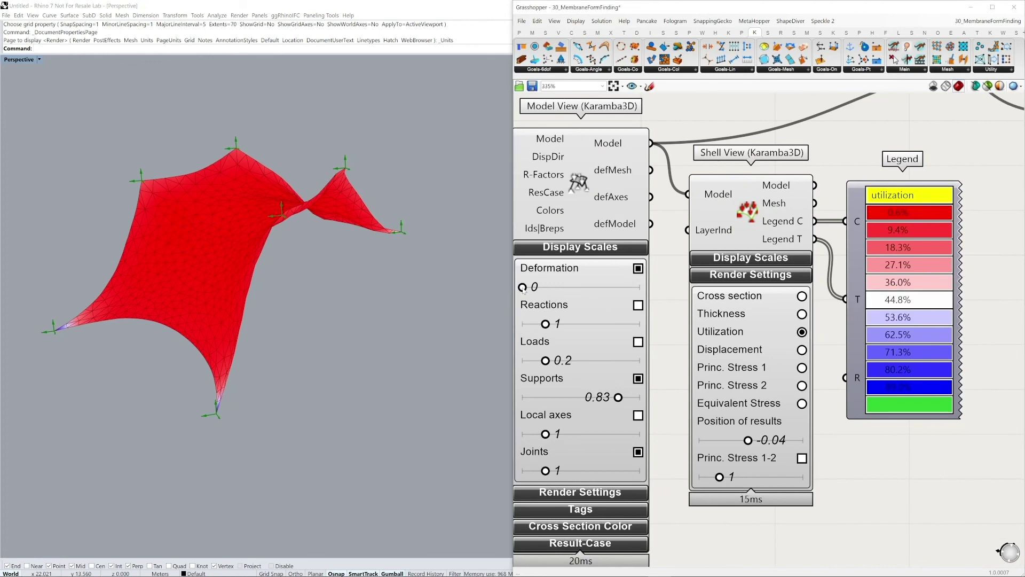
pyautogui.moveTo(526, 290)
pyautogui.mouseDown()
pyautogui.moveTo(554, 294)
pyautogui.moveTo(517, 294)
pyautogui.mouseUp()
# Turn on Shell Section's preview to draw Ntt normal-force bars along the membrane section
pyautogui.scroll(-3, 576, 320)
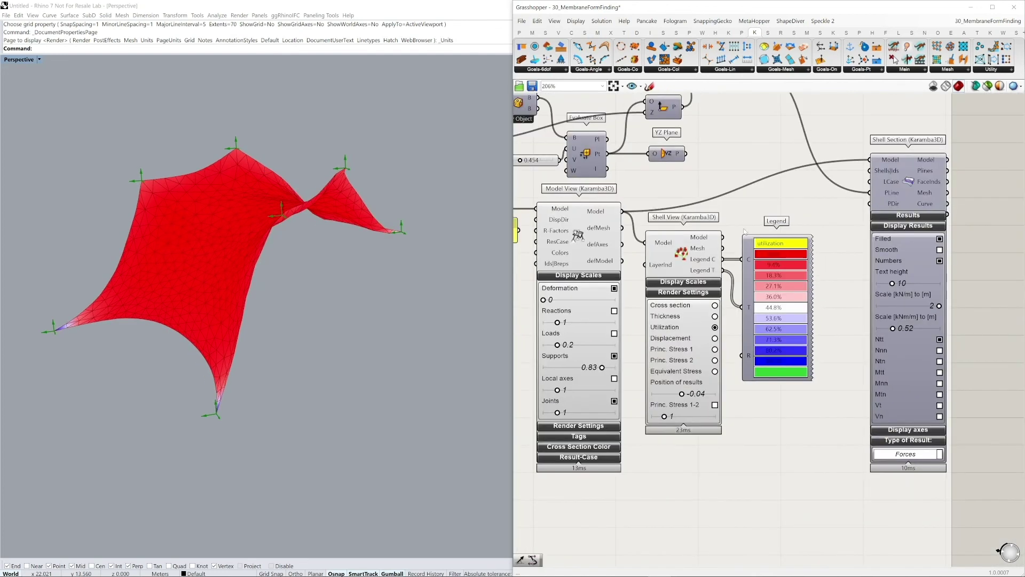
pyautogui.moveTo(741, 211); pyautogui.dragTo(771, 242, button='right')
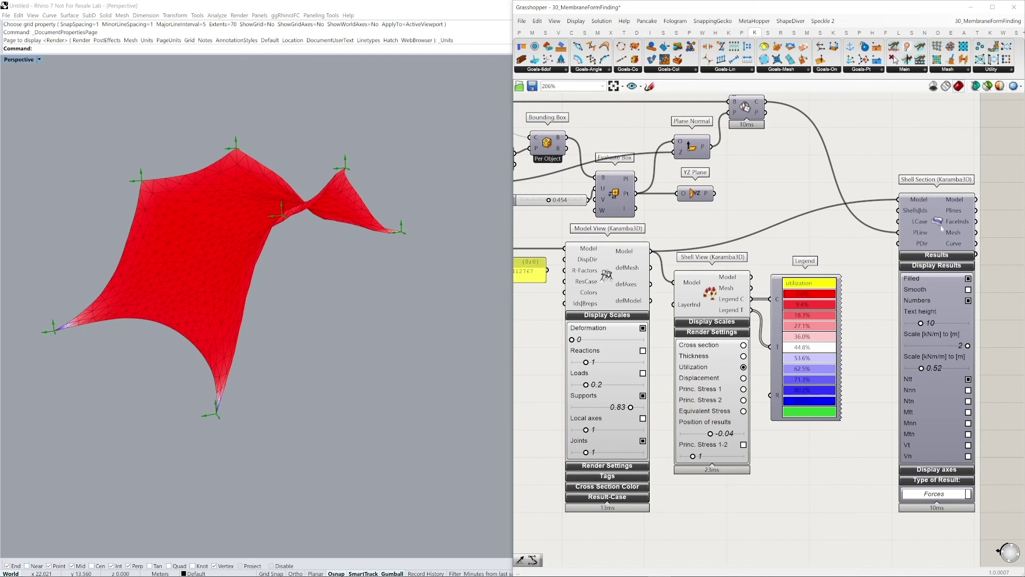
pyautogui.click(940, 222)
pyautogui.press('space')
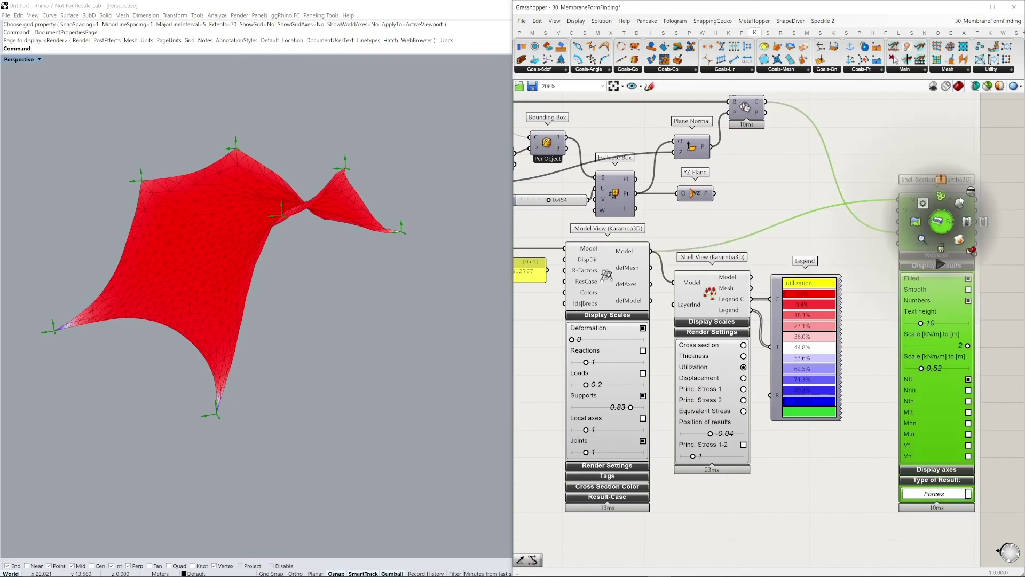
pyautogui.click(961, 202)
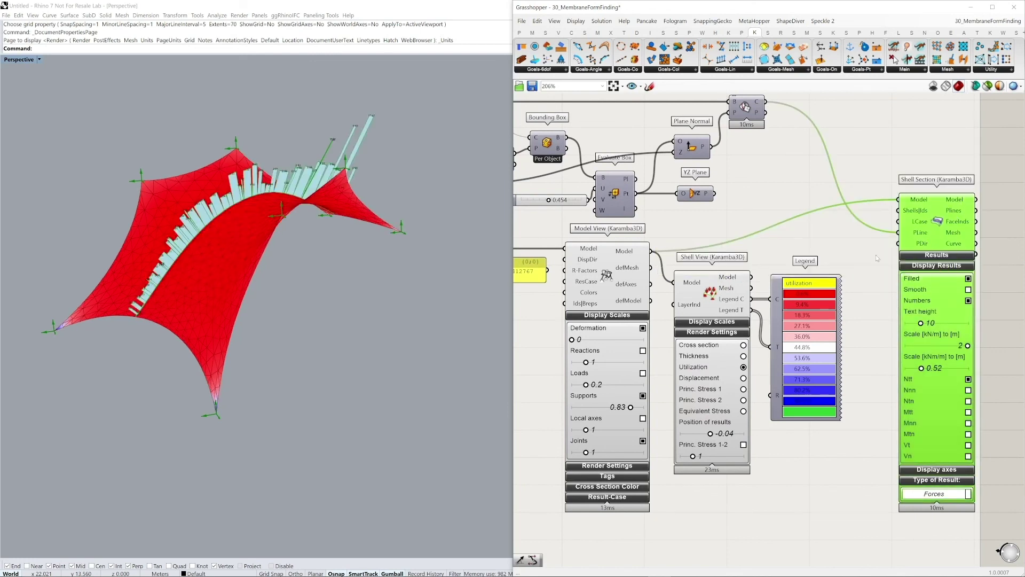
pyautogui.moveTo(423, 279); pyautogui.dragTo(371, 264, button='right')
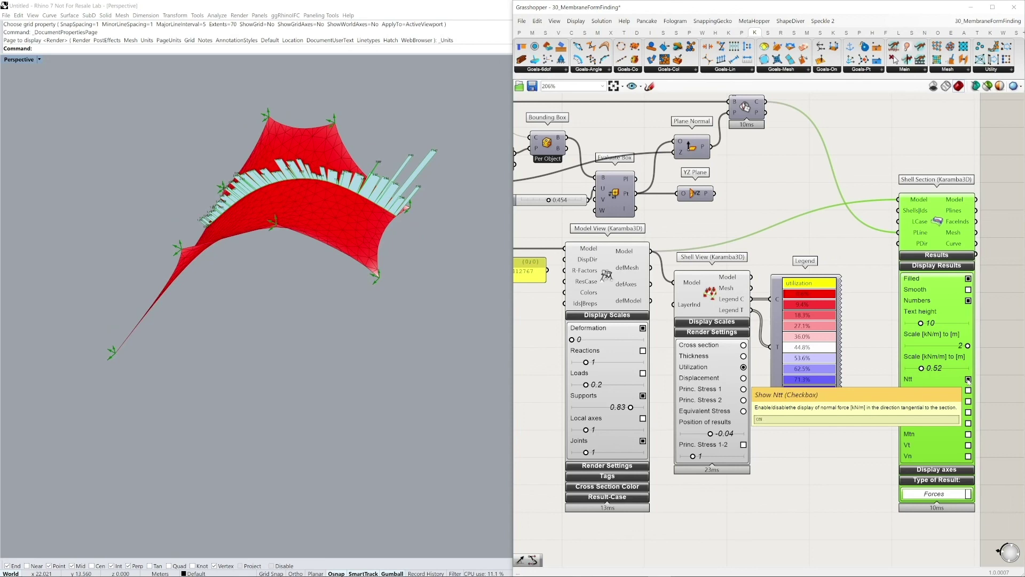